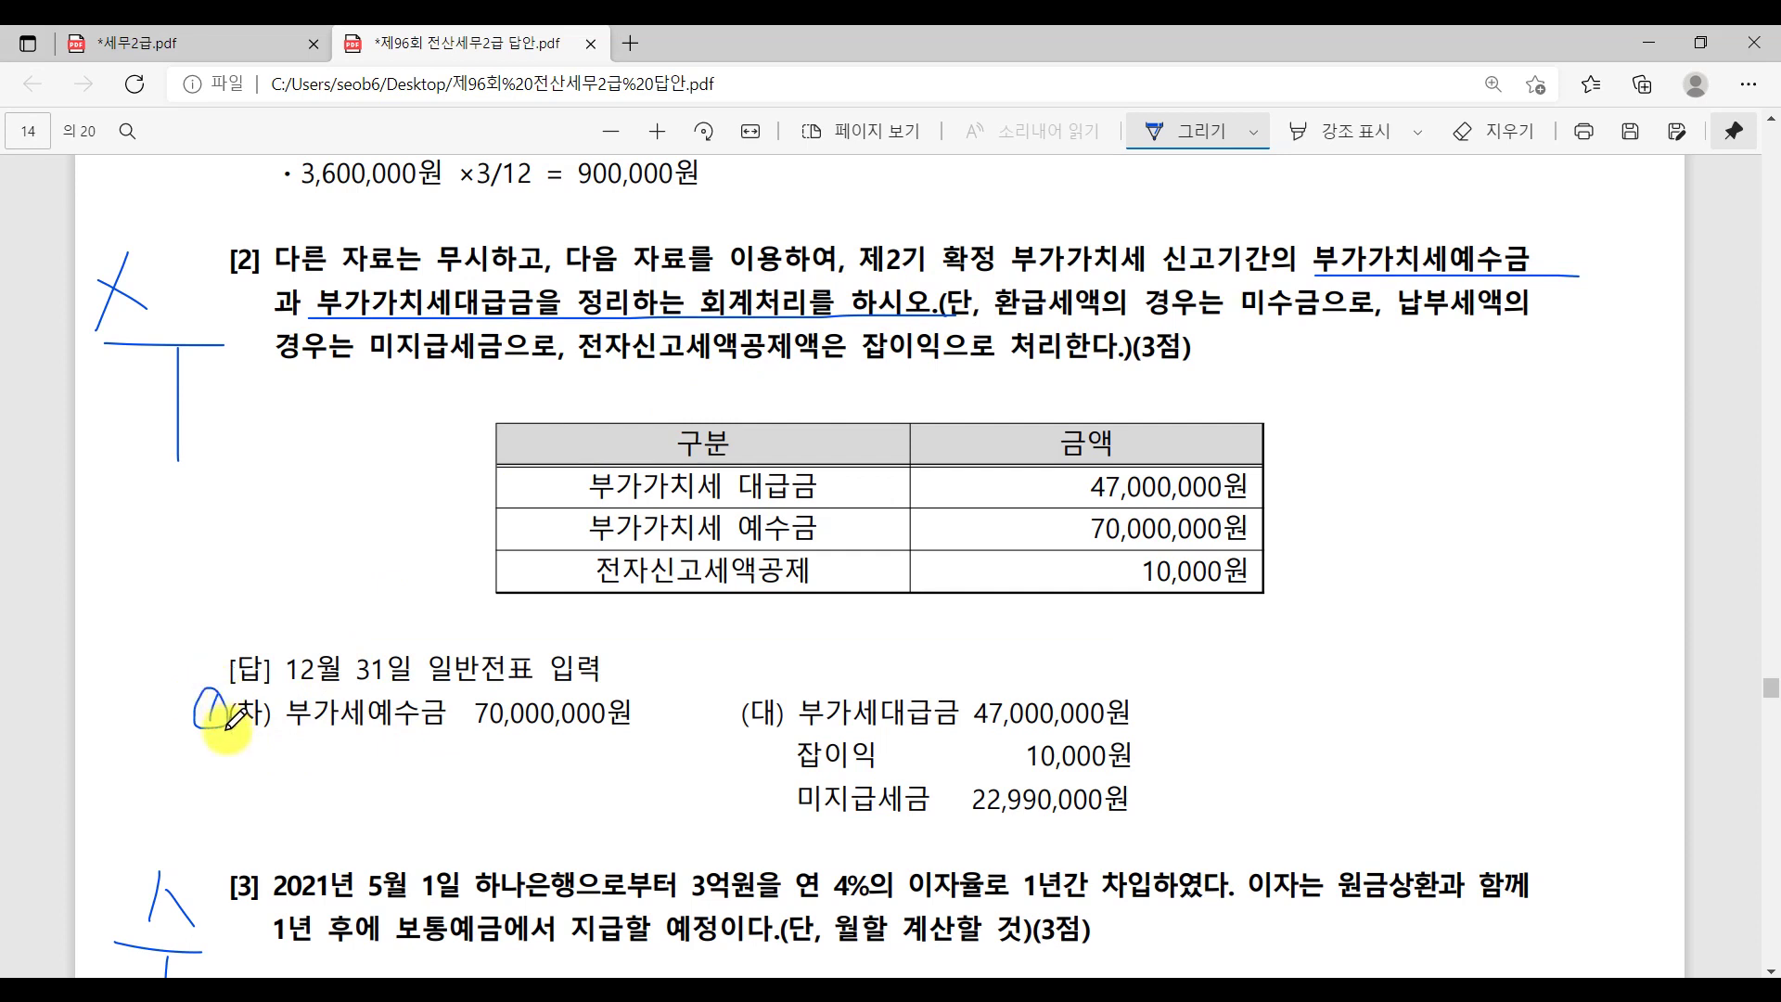
Handwrite circled numbers 2, 3 and 4 beside the credit lines of answer [2], and underline the amounts 70,000,000 and 47,000,000
mouse_move(1165, 700)
left_mouse_down()
mouse_move(1193, 705)
mouse_move(1172, 676)
mouse_move(1213, 709)
left_mouse_up()
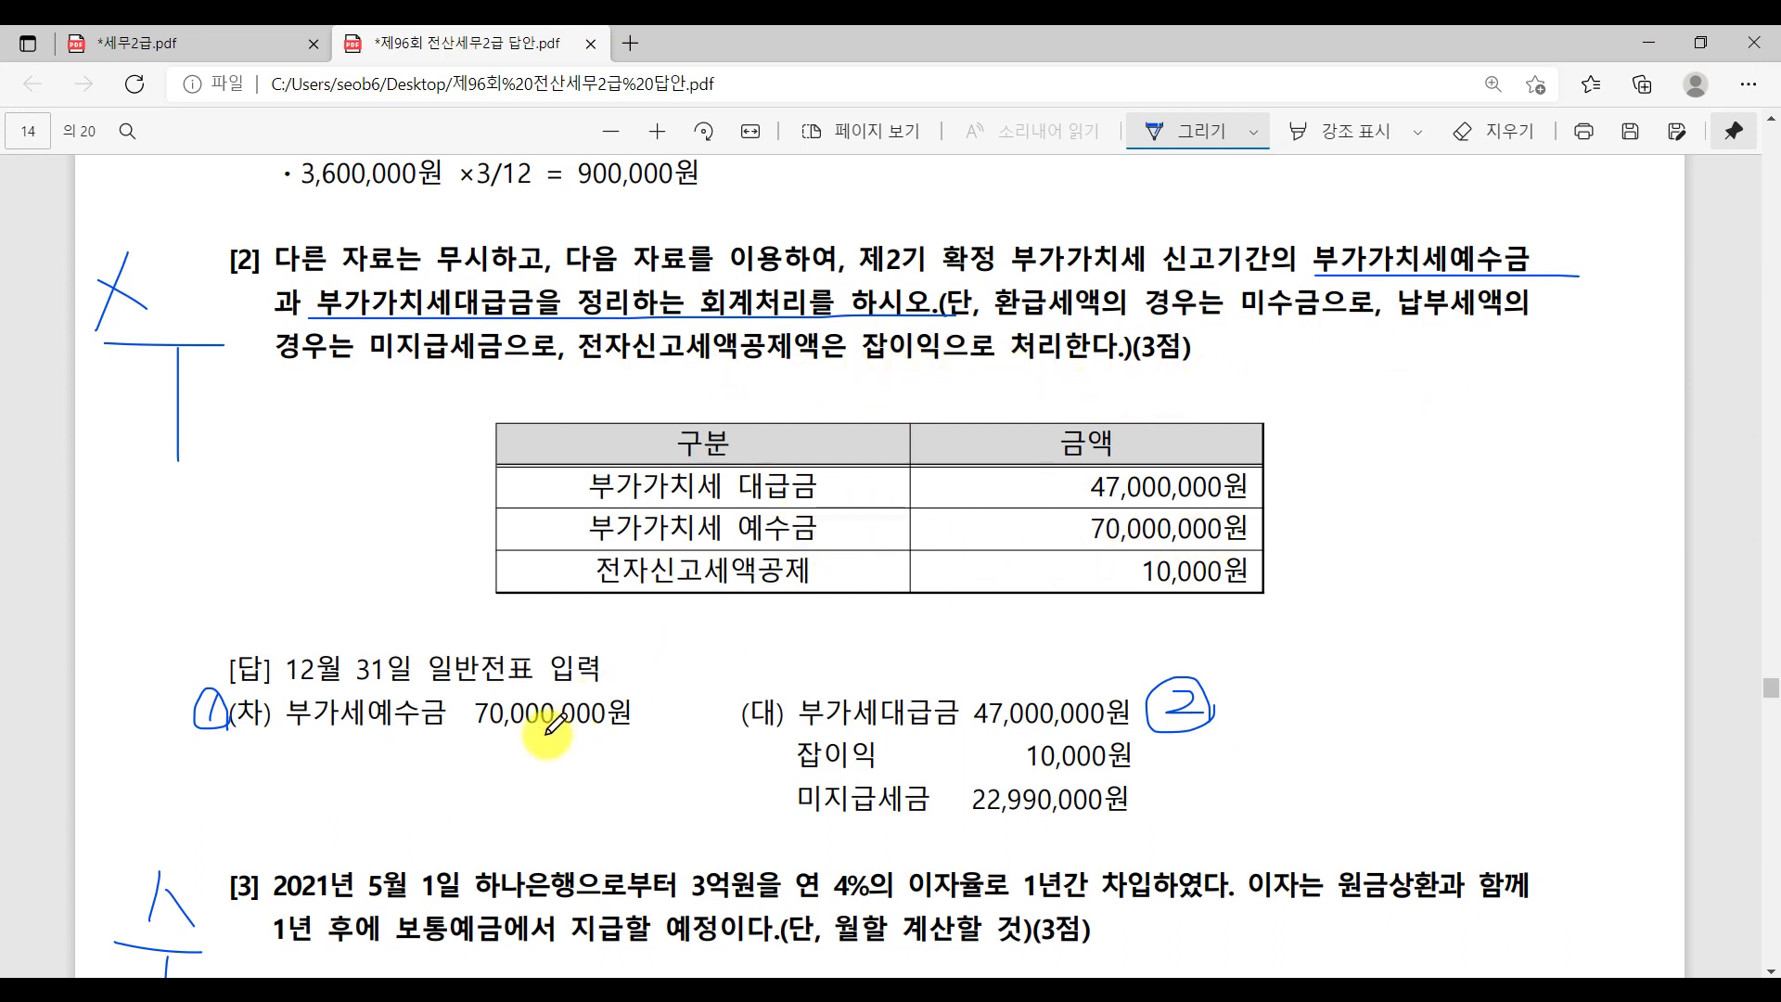
left_click_drag(449, 739, 638, 741)
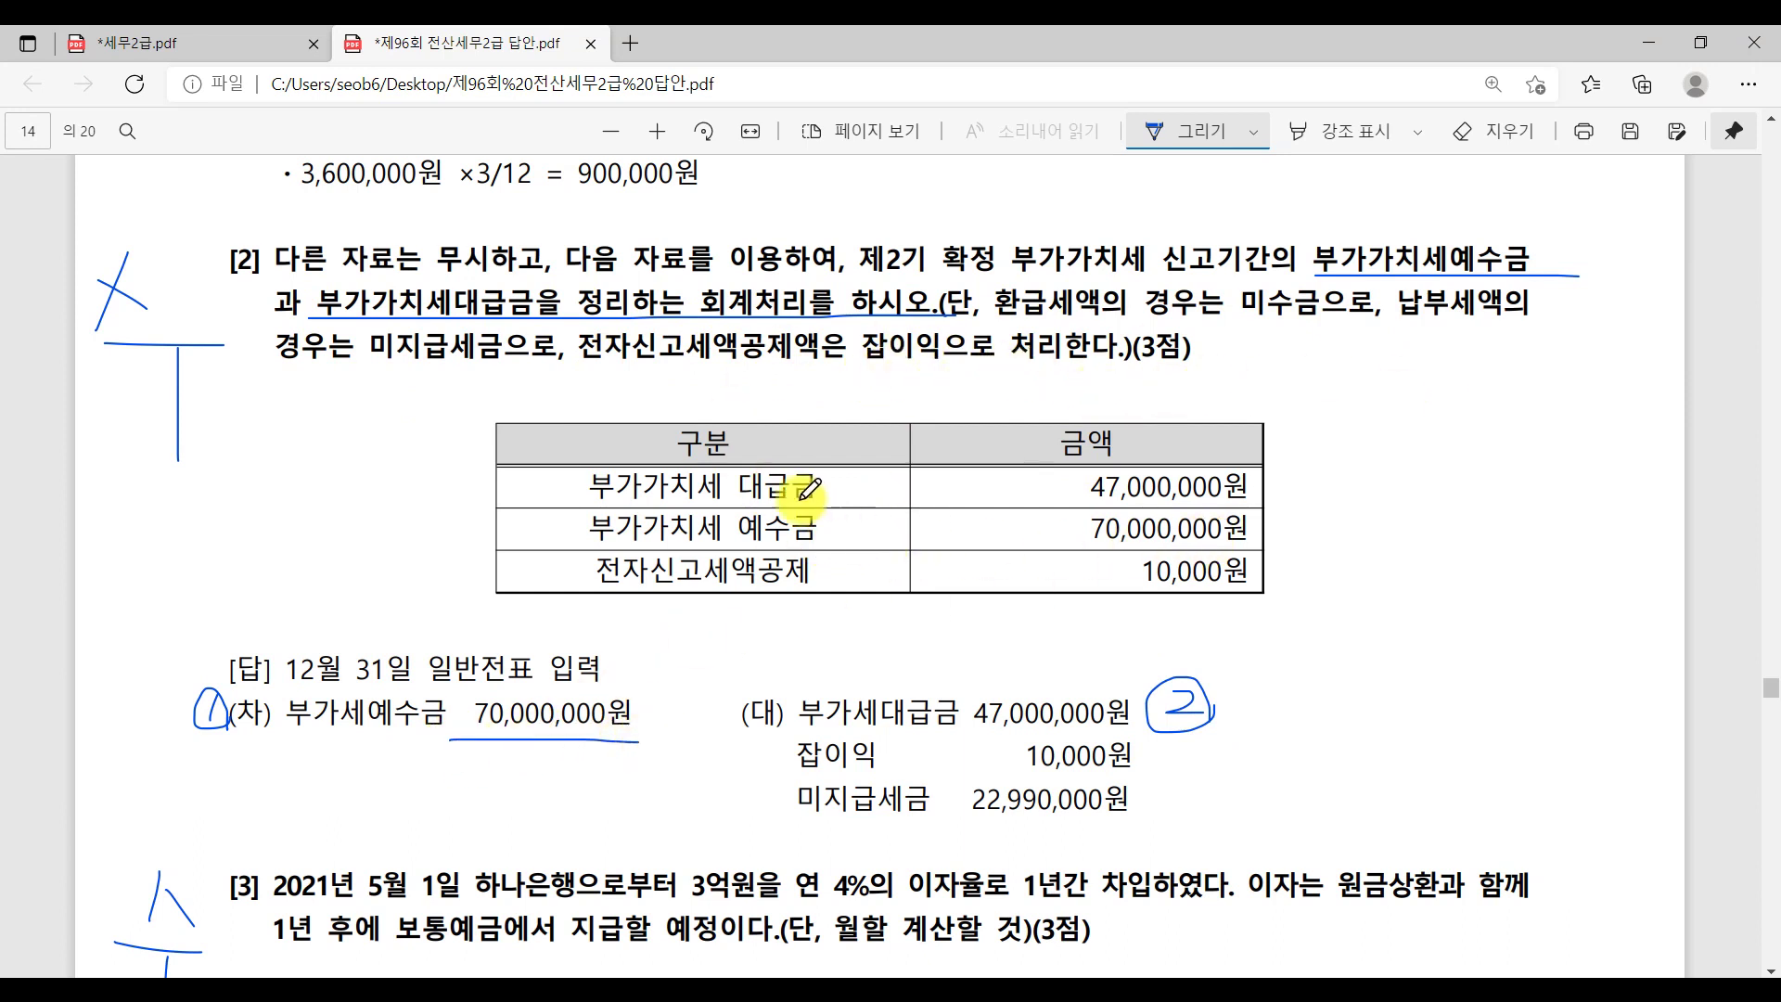
left_click_drag(968, 737, 1118, 737)
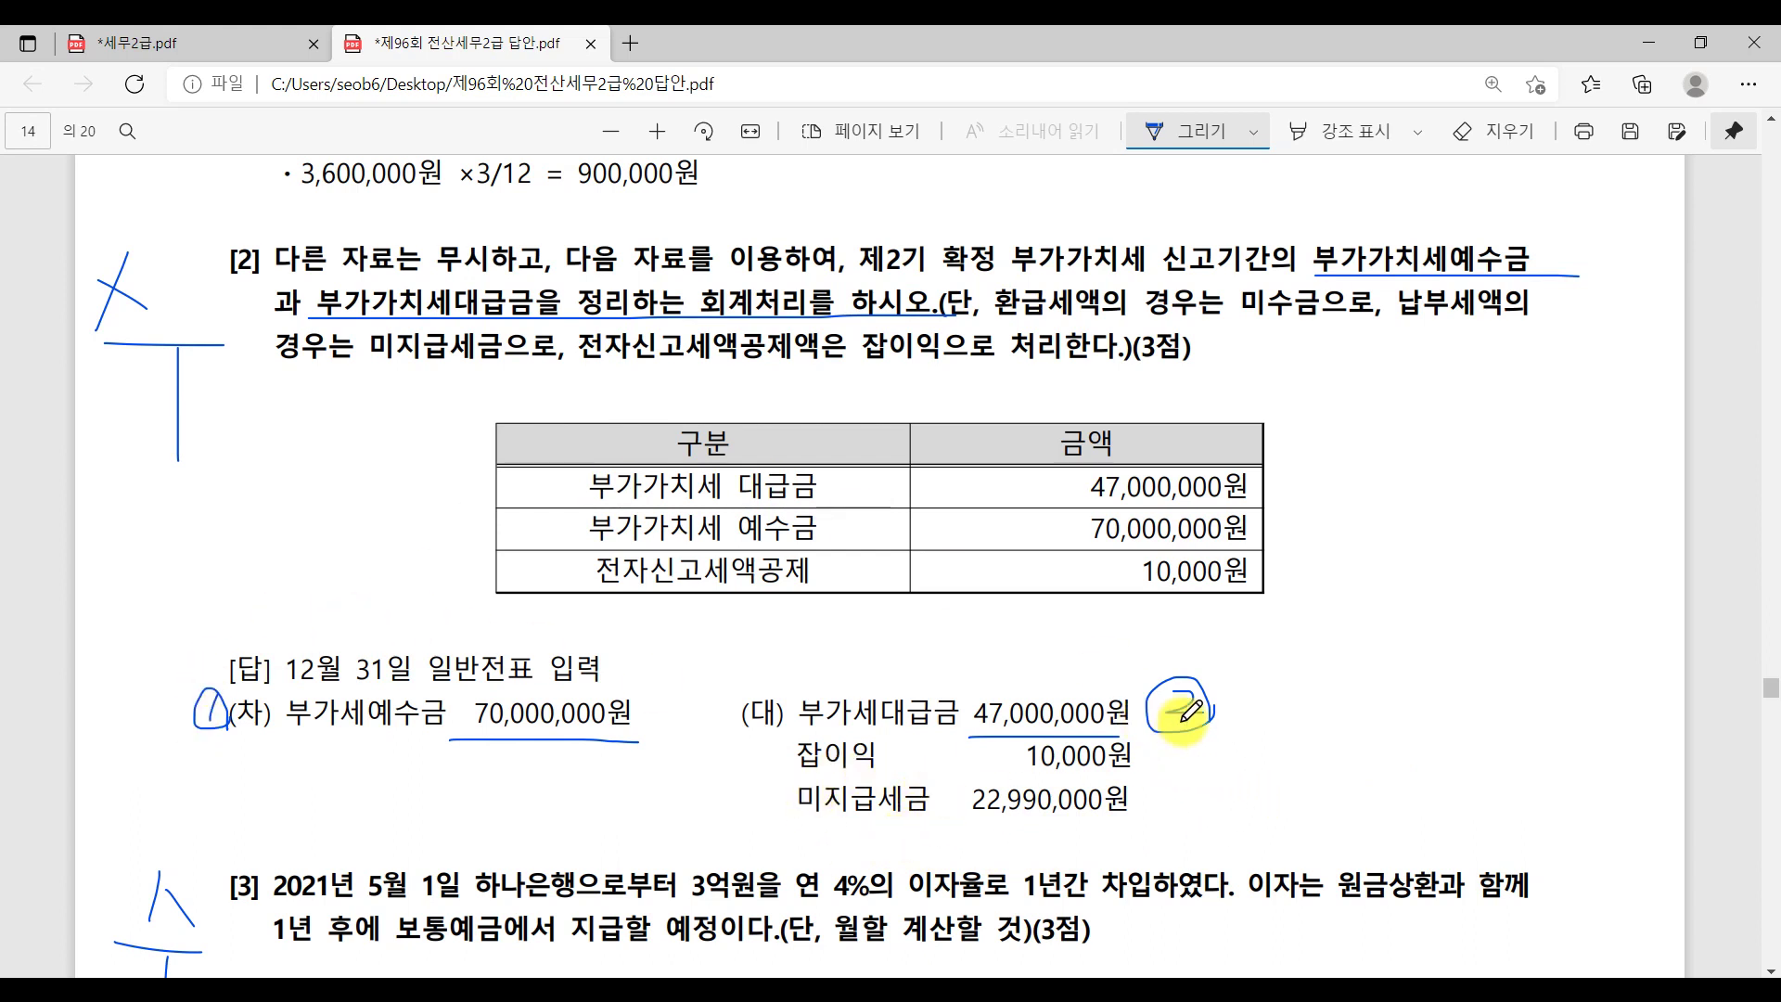
mouse_move(1187, 746)
left_mouse_down()
mouse_move(1223, 770)
mouse_move(1196, 821)
mouse_move(1238, 816)
mouse_move(1252, 839)
mouse_move(1206, 793)
left_mouse_up()
Switch to the 일반전표입력 window and add a December 31 debit line for 부가세예수금 of 70,000,000
left_click(804, 989)
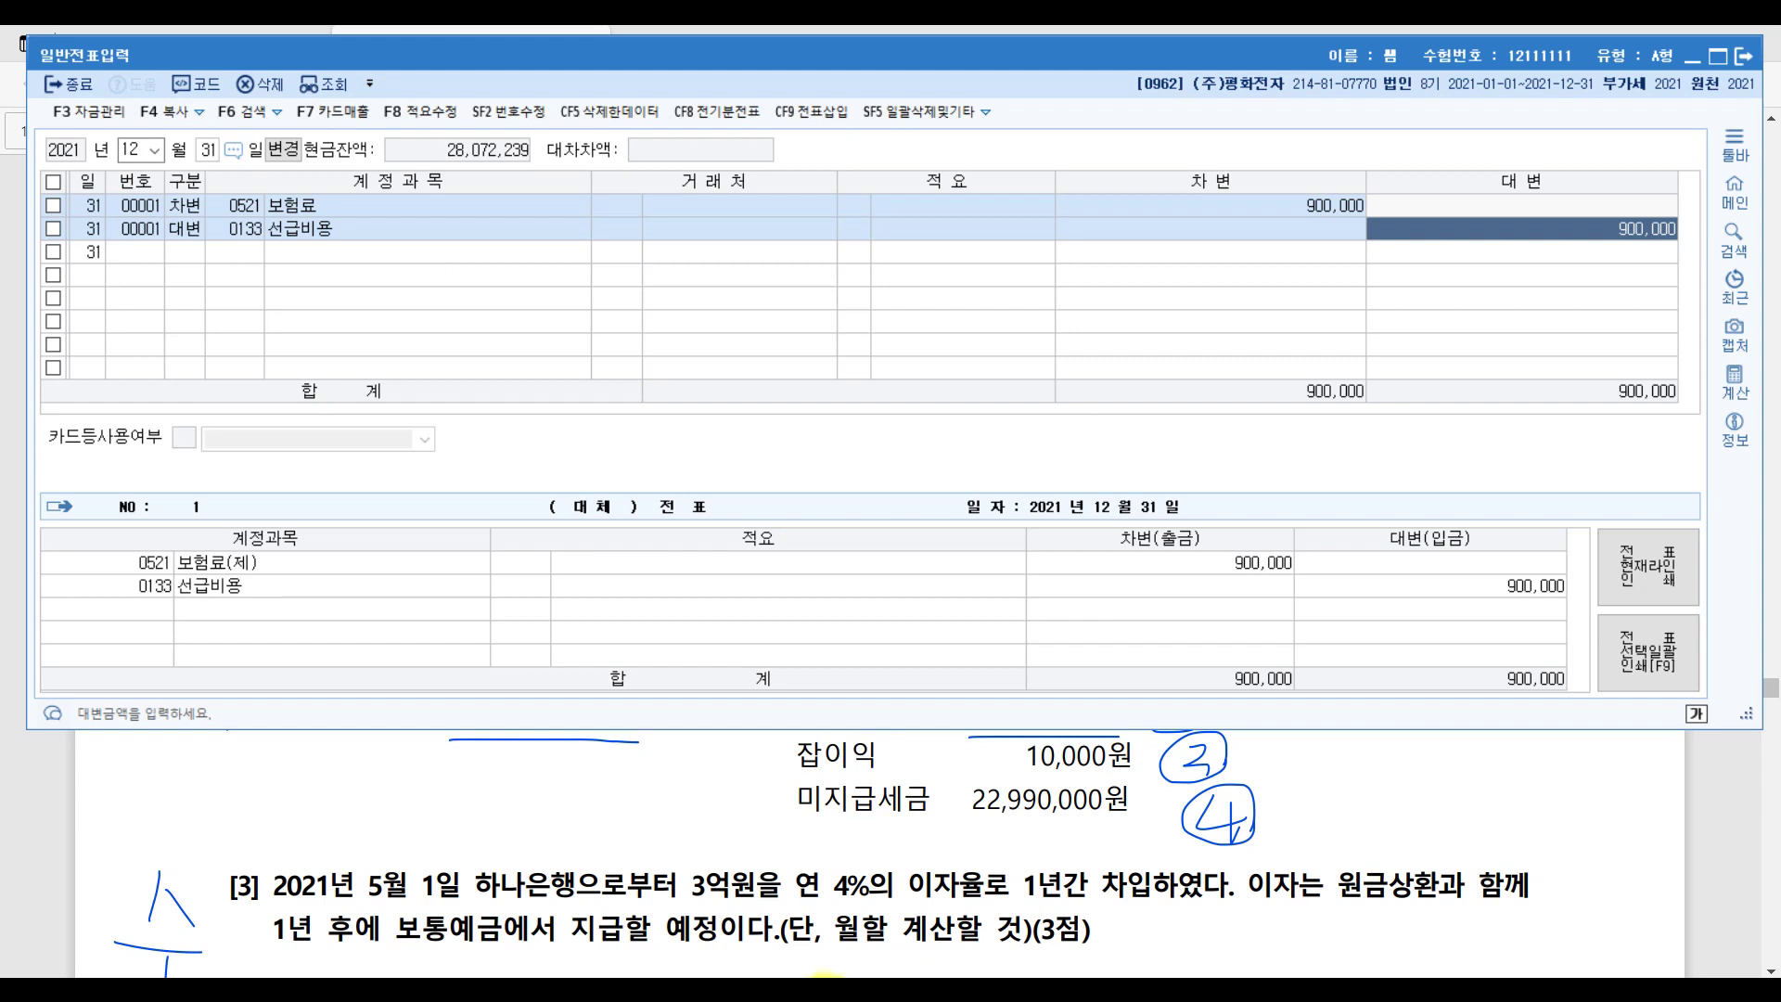
scroll(771, 872, "up", 3)
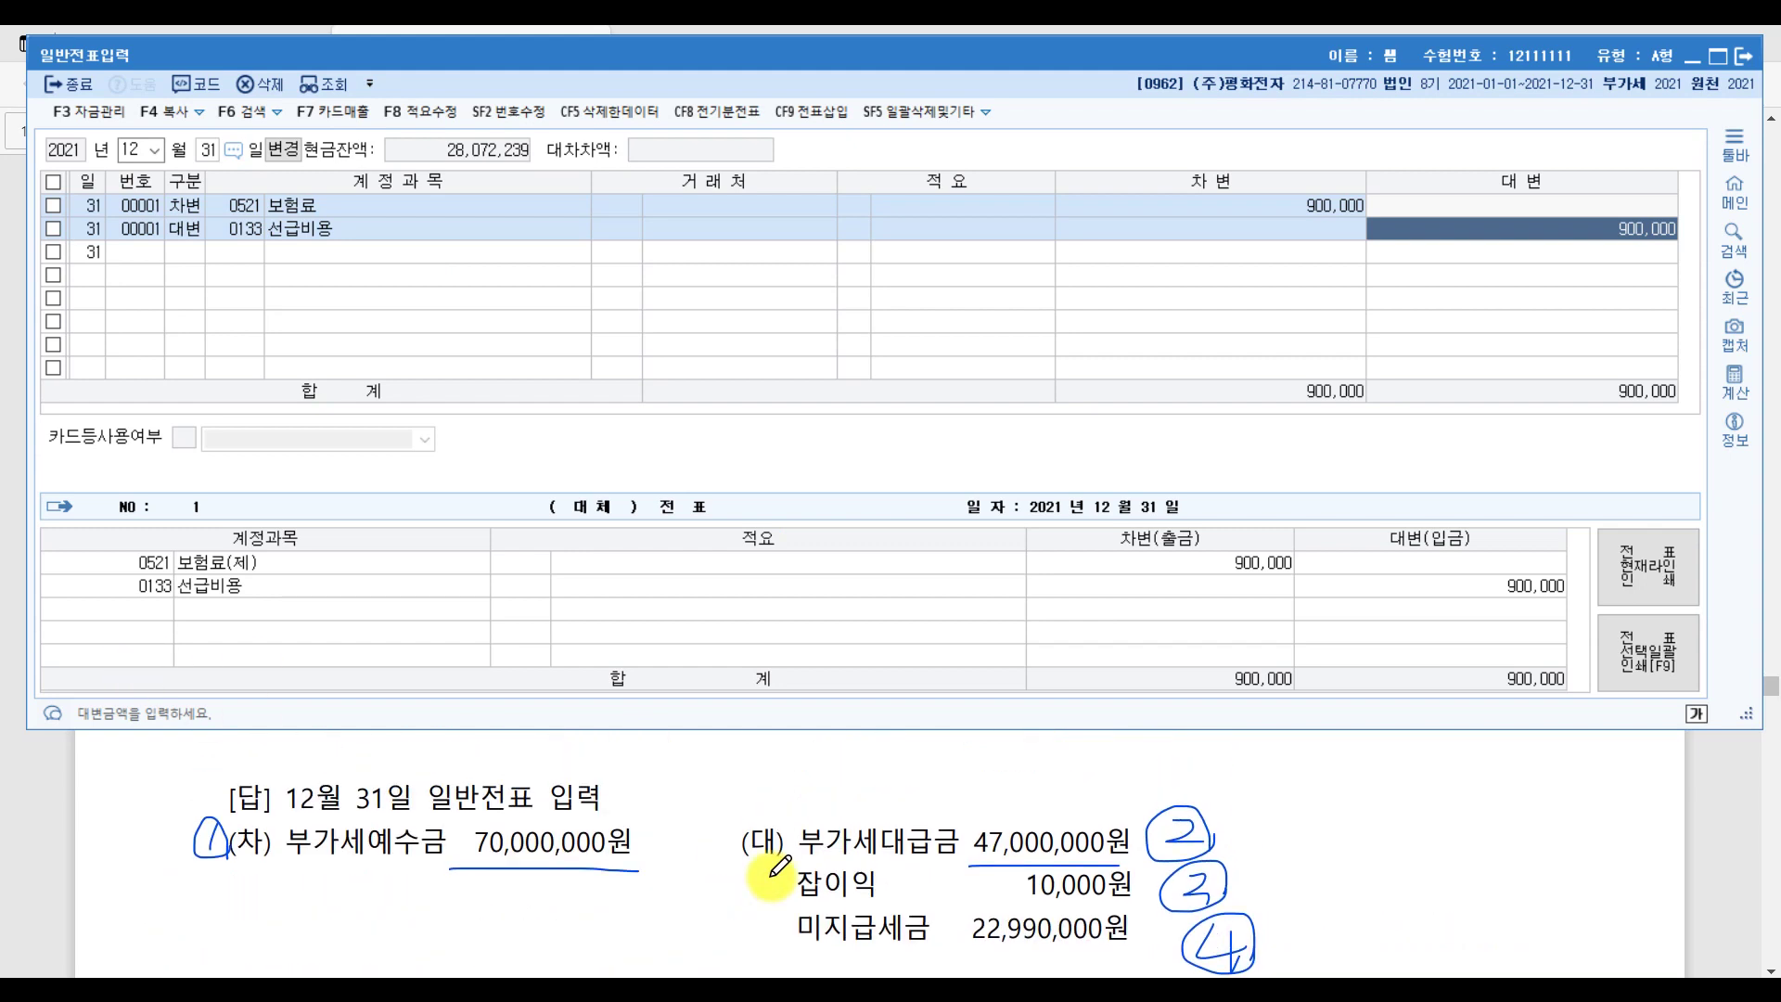
key("Return")
key("Return")
key("3")
key("Return")
type("부가")
key("Return")
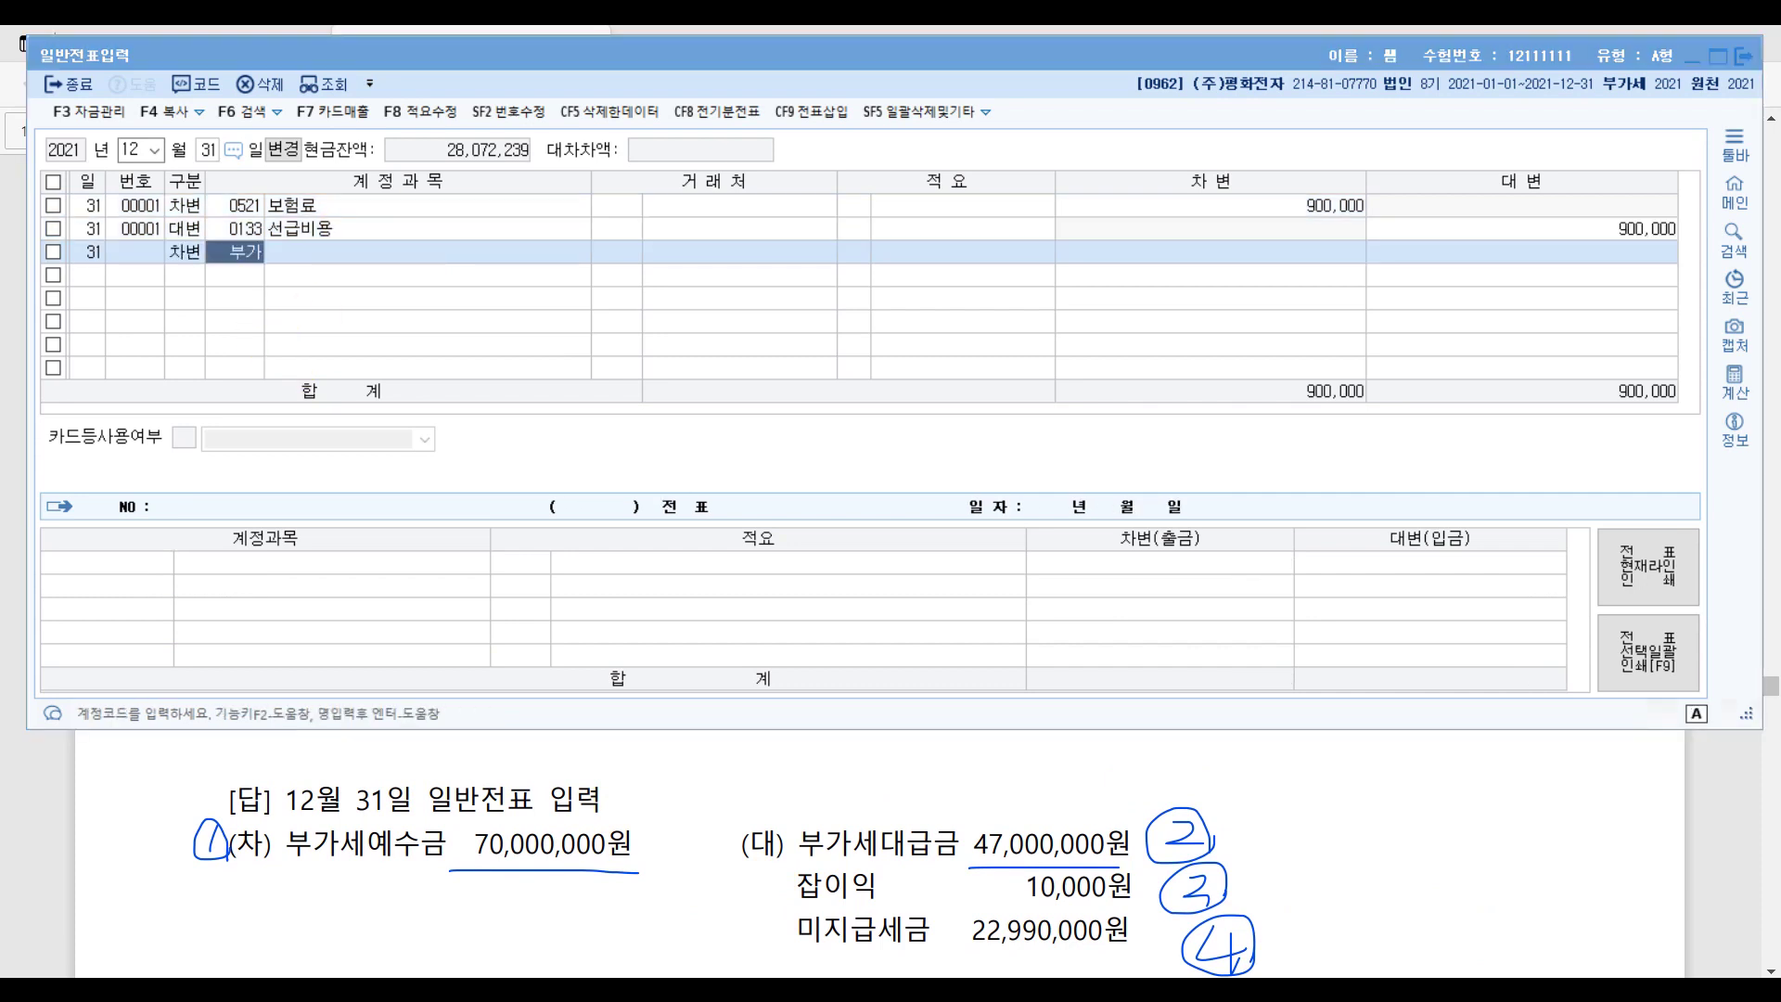
key("Down")
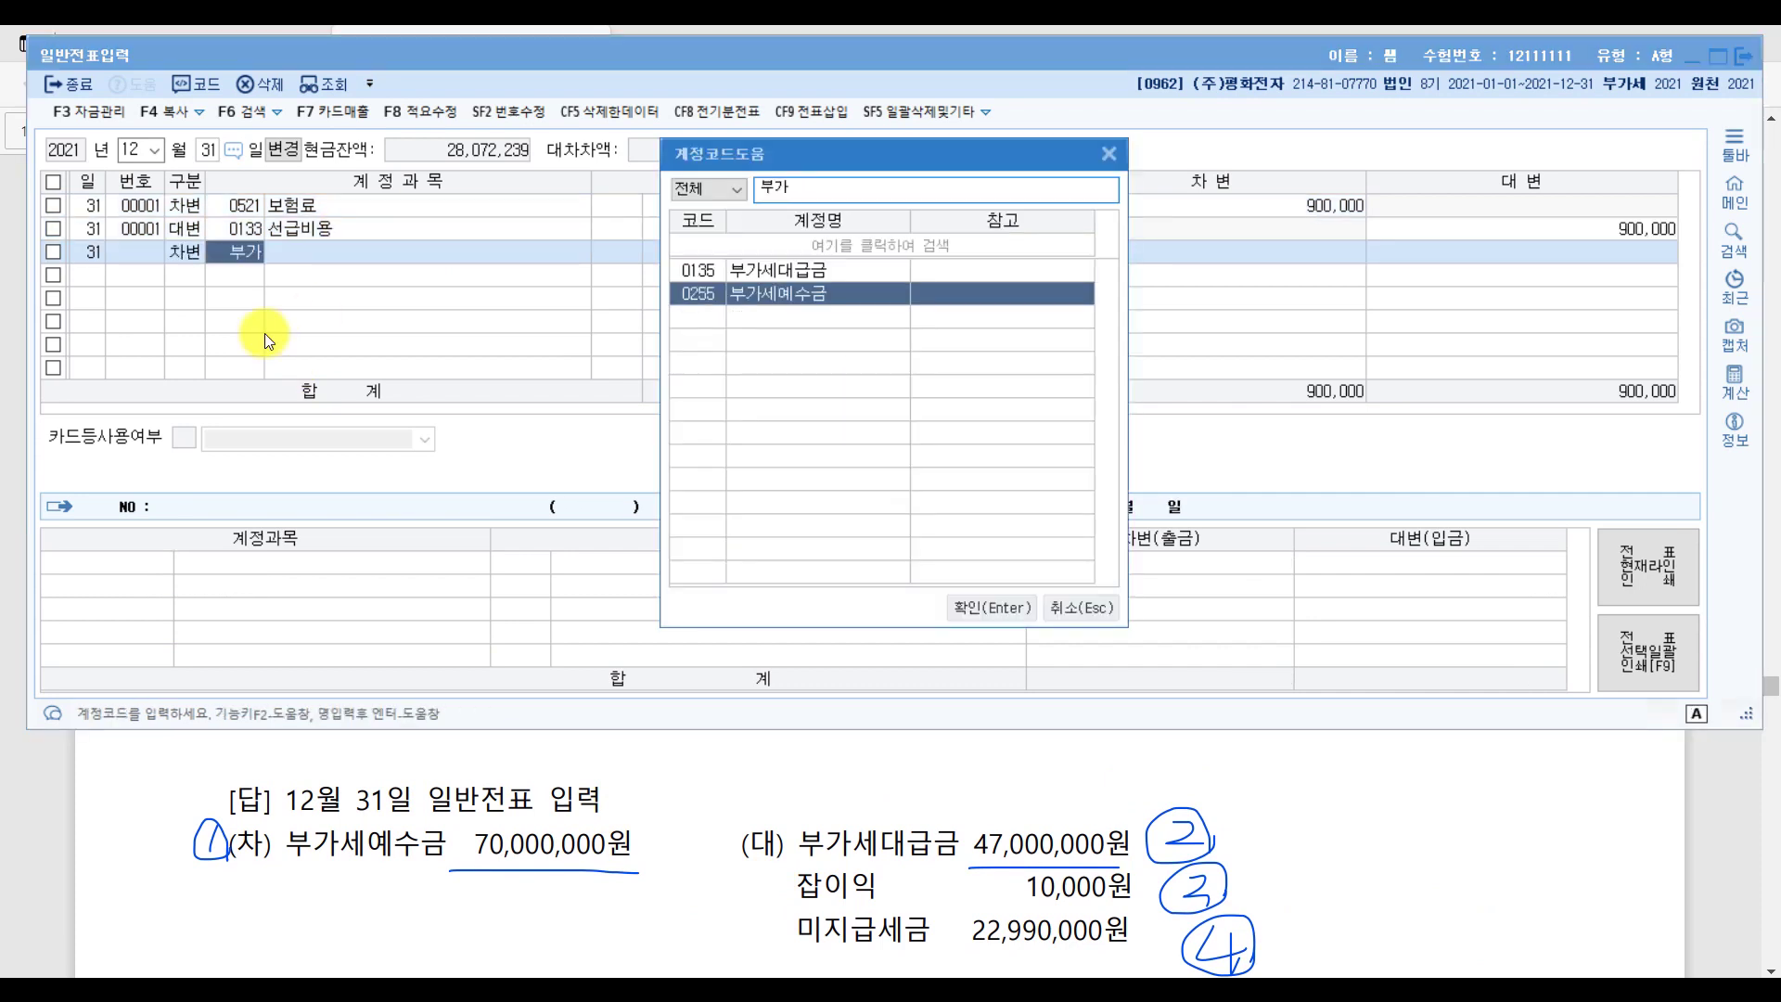
key("Return")
key("Return")
key("Return")
type("70000000")
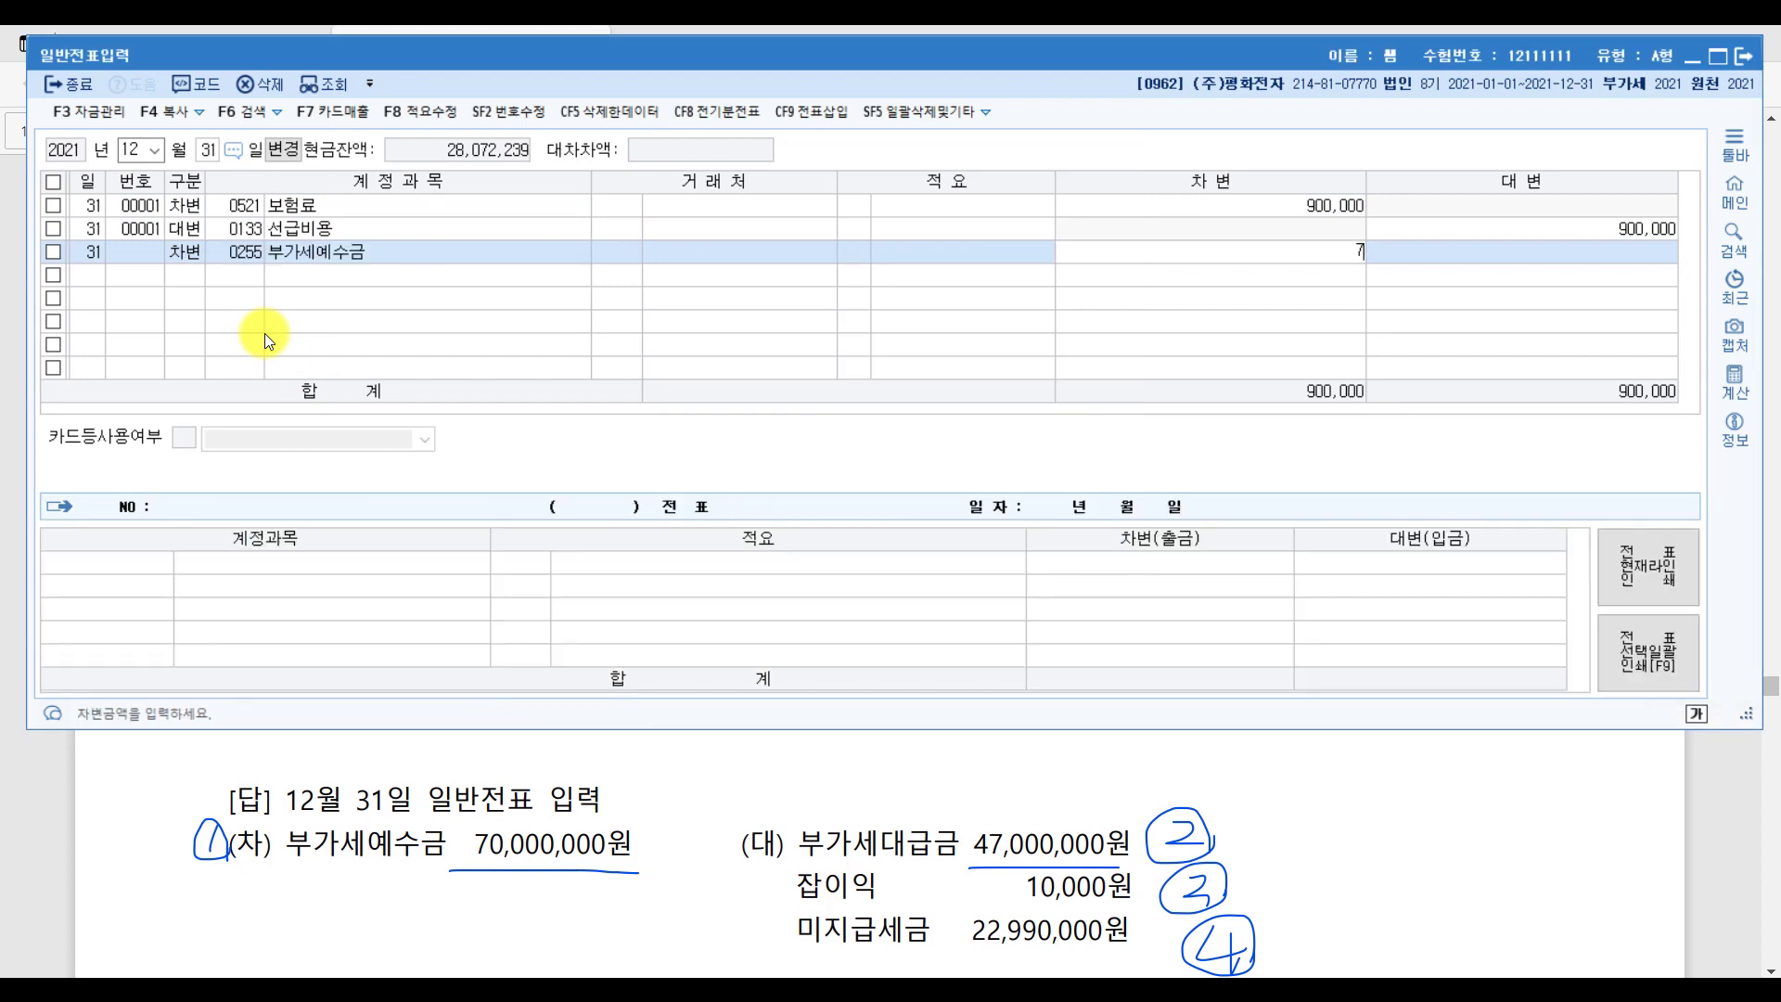
key("Return")
Add a credit line for 부가세대급금 to the December 31 voucher, with an amount of 47,000,000
type("4")
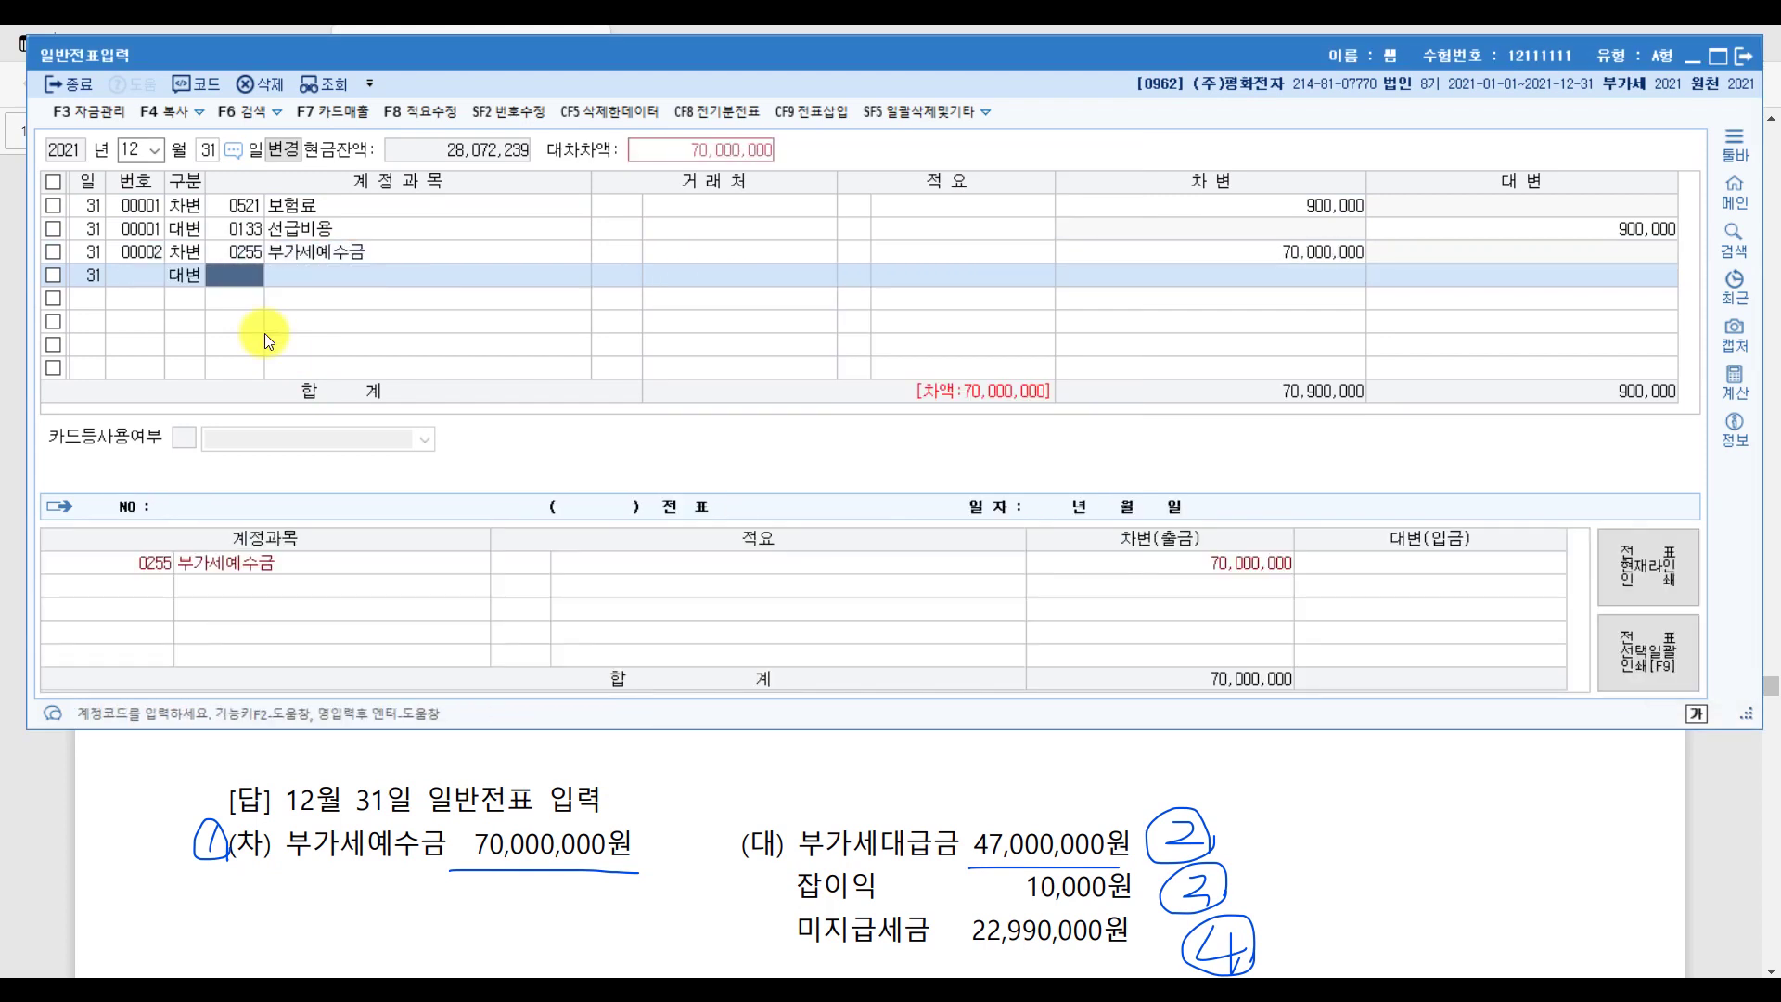
type("부가")
key("Return")
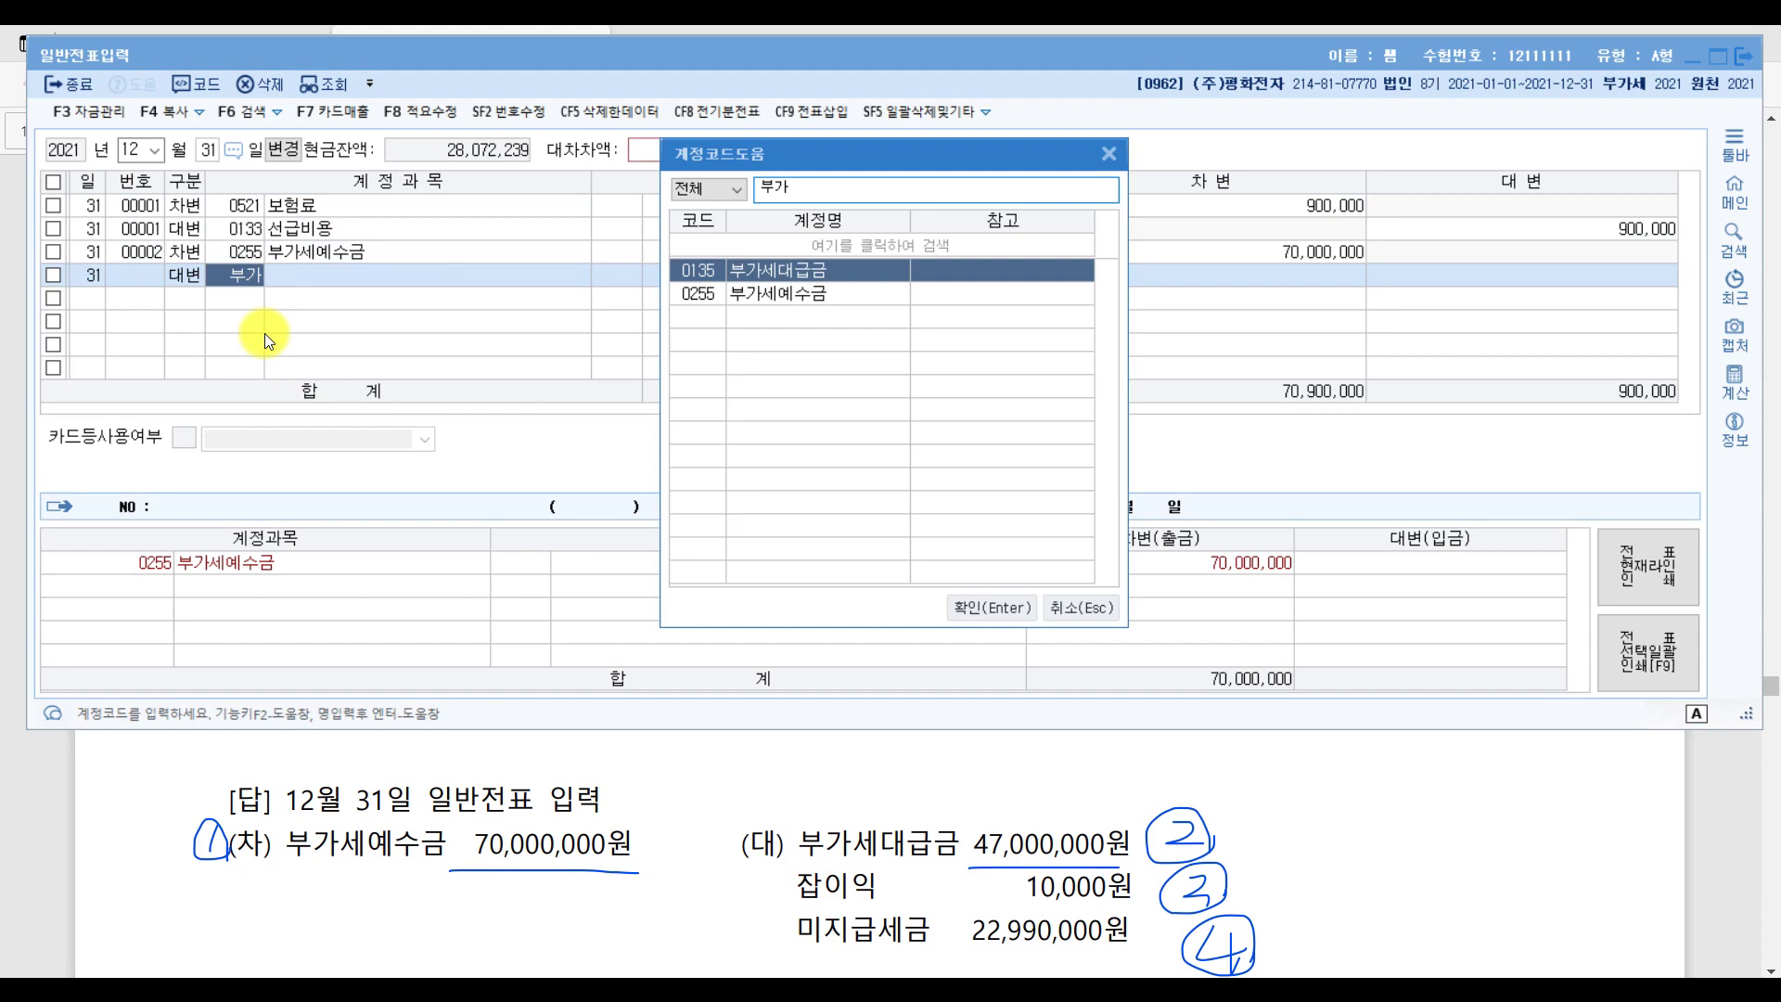
key("Return")
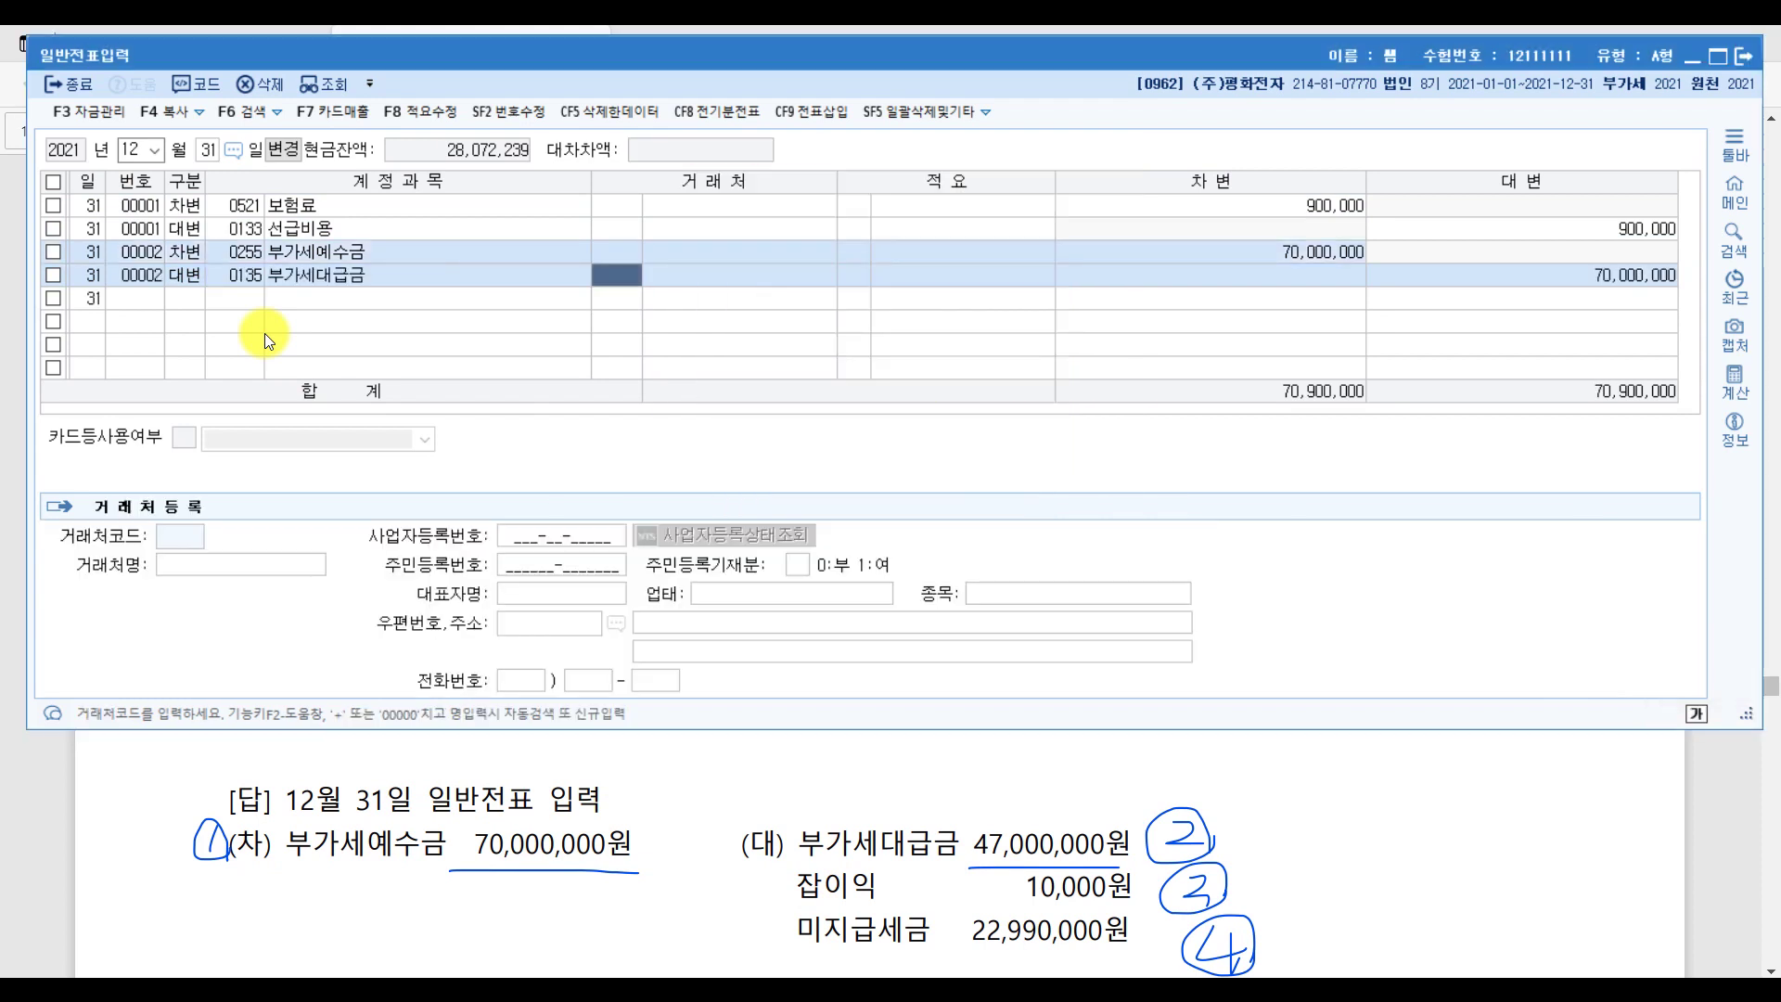
key("Return")
key("Return")
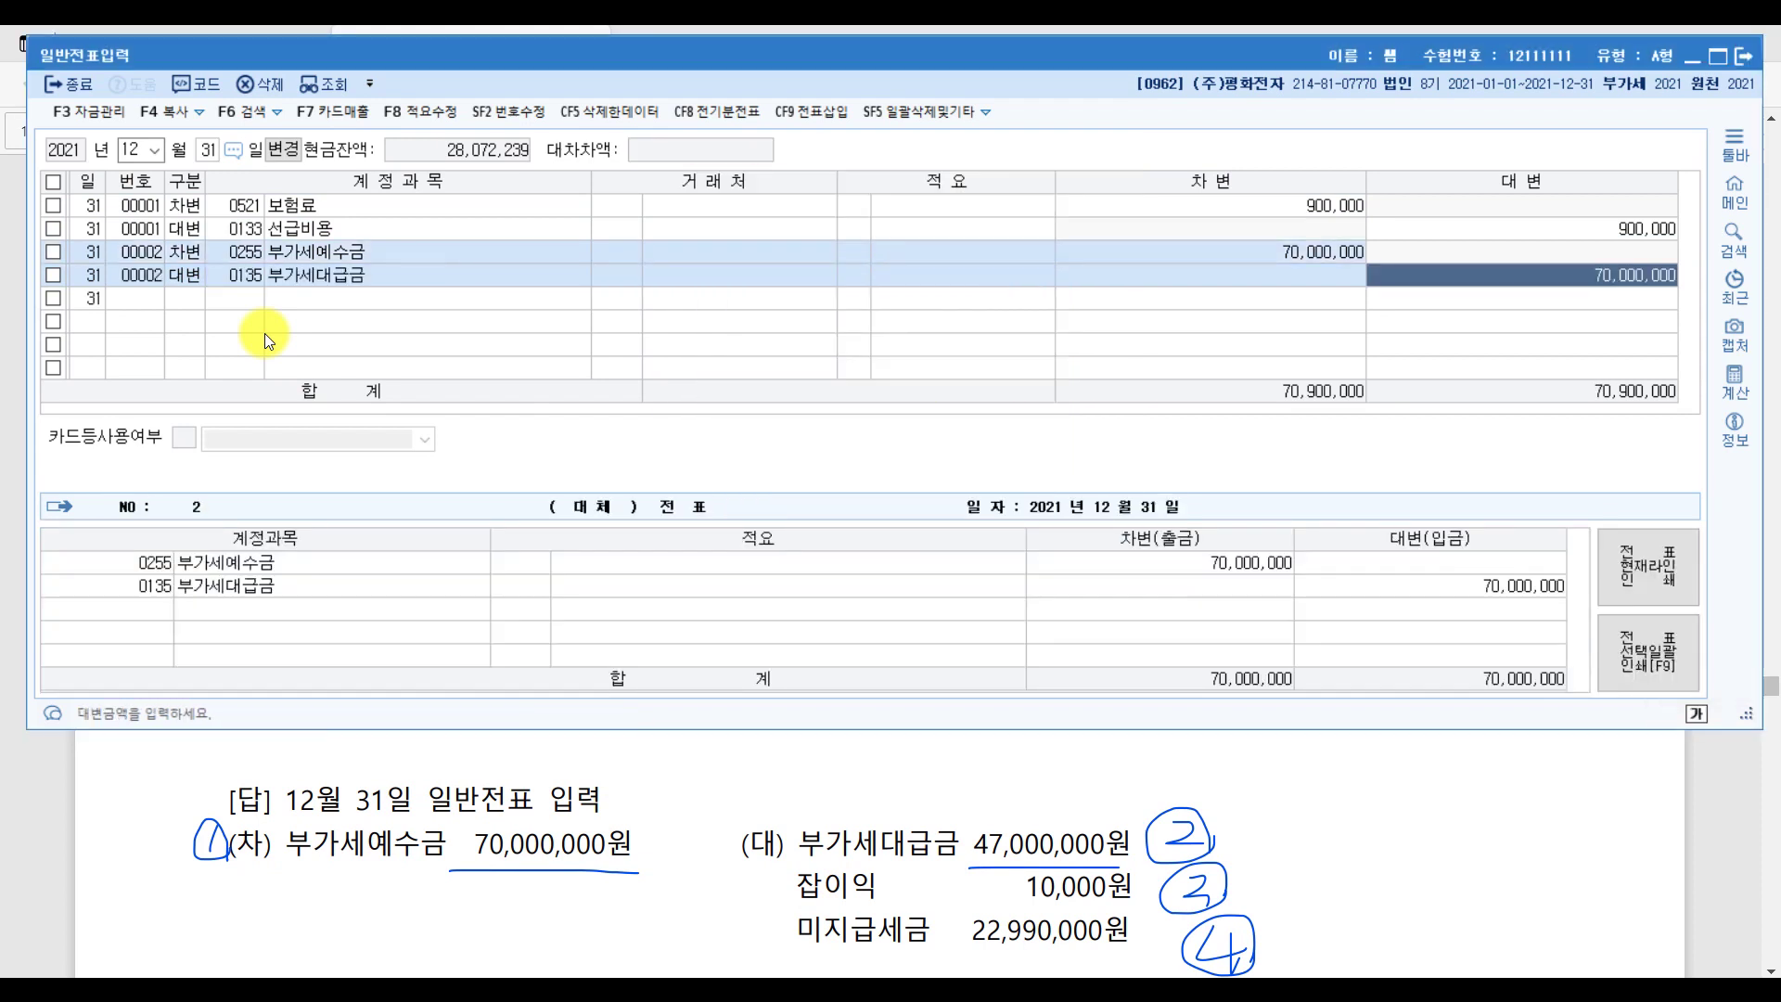
type("47000000")
key("Return")
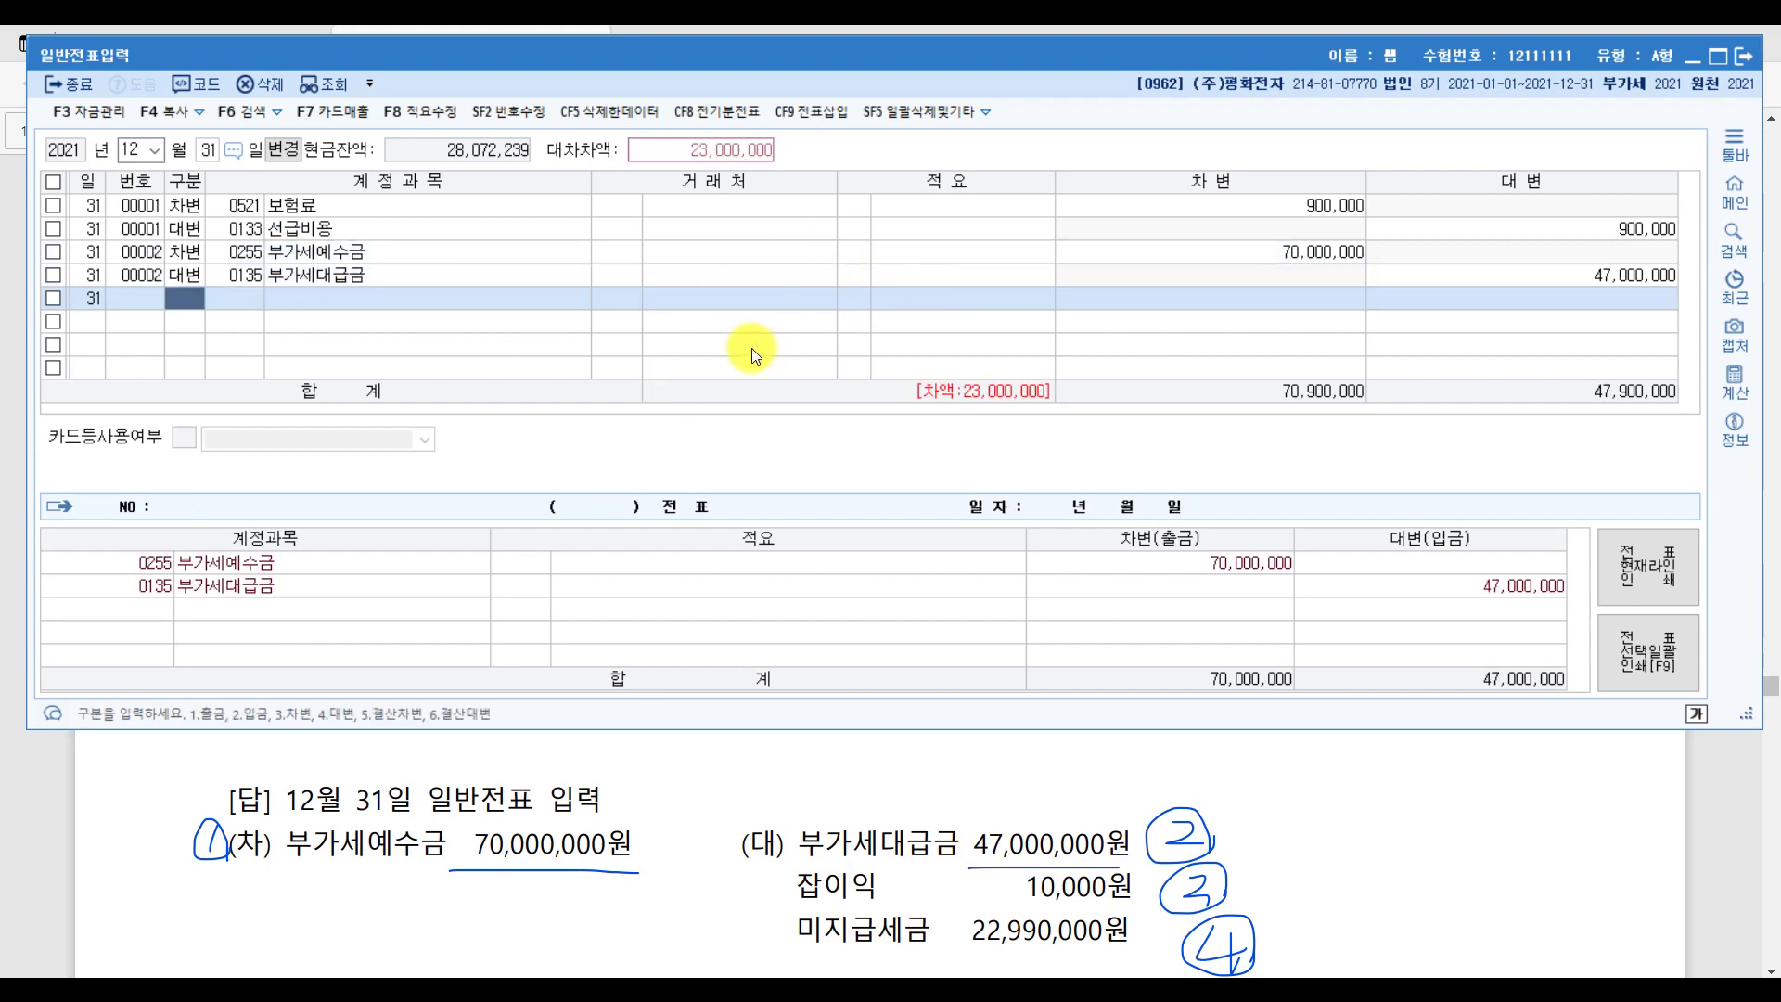
Add a credit line for 잡이익 to the December 31 voucher, with an amount of 10,000
type("4")
key("Return")
type("잡ㅇㅣ")
key("Return")
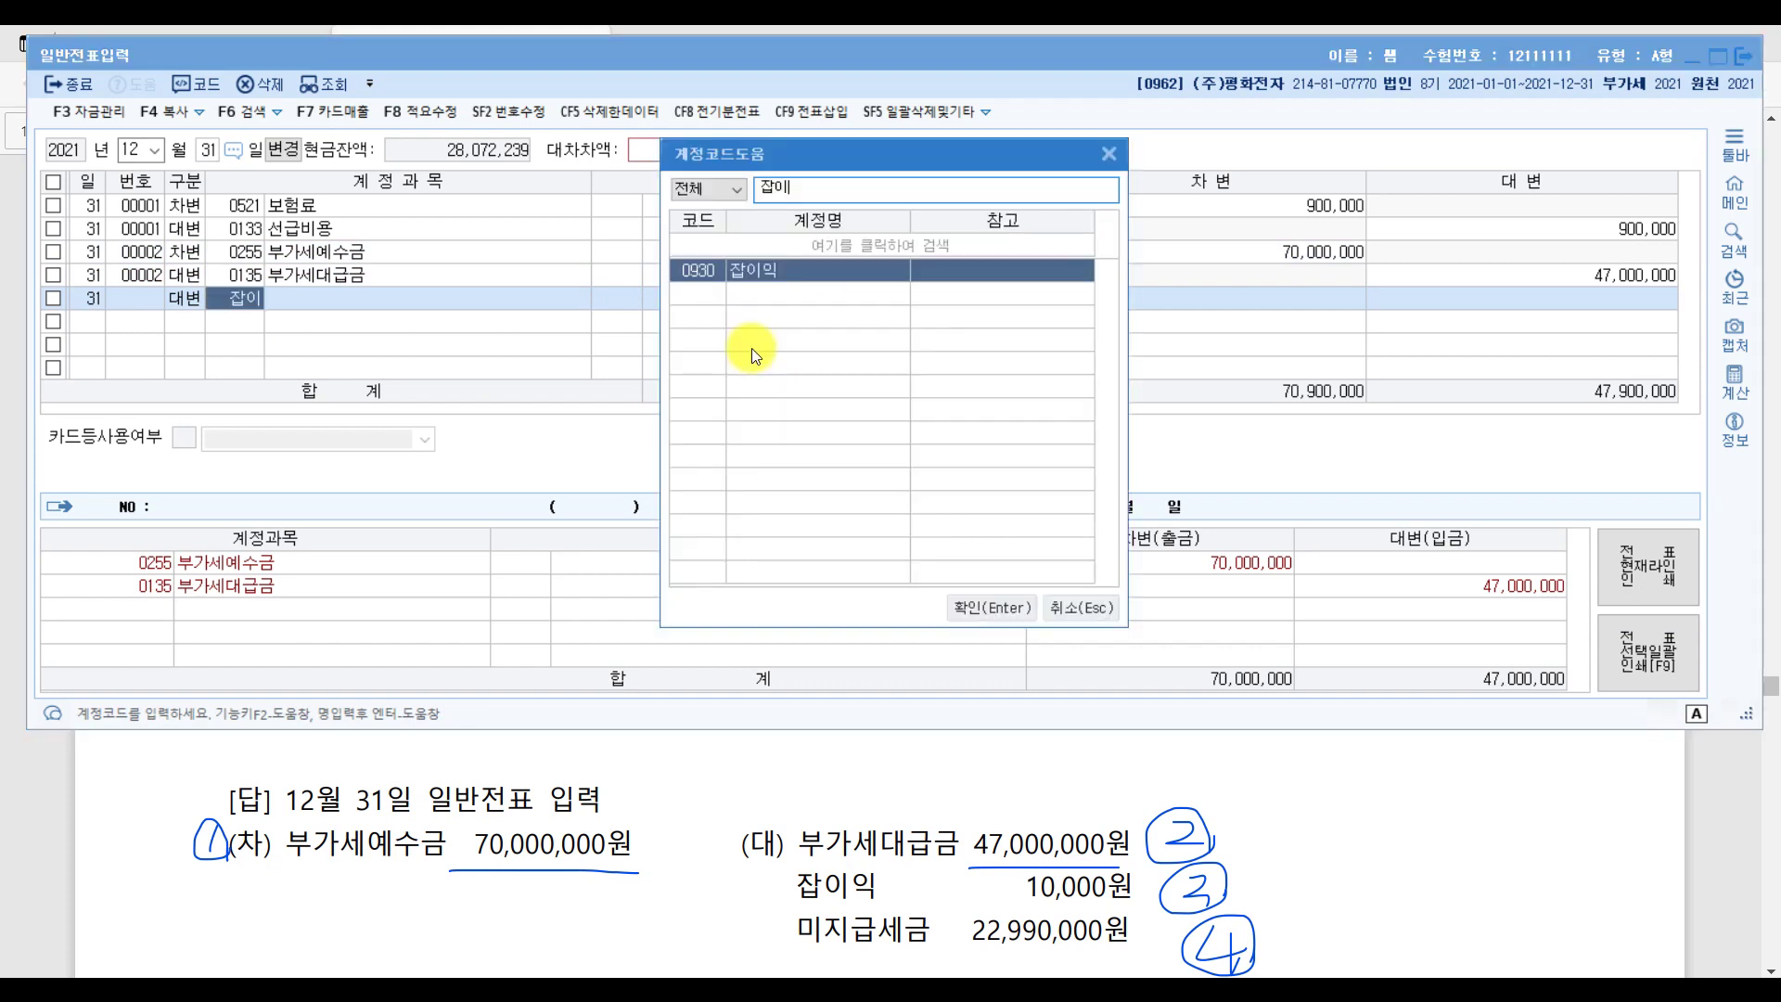
key("Return")
key("Return")
key("Return")
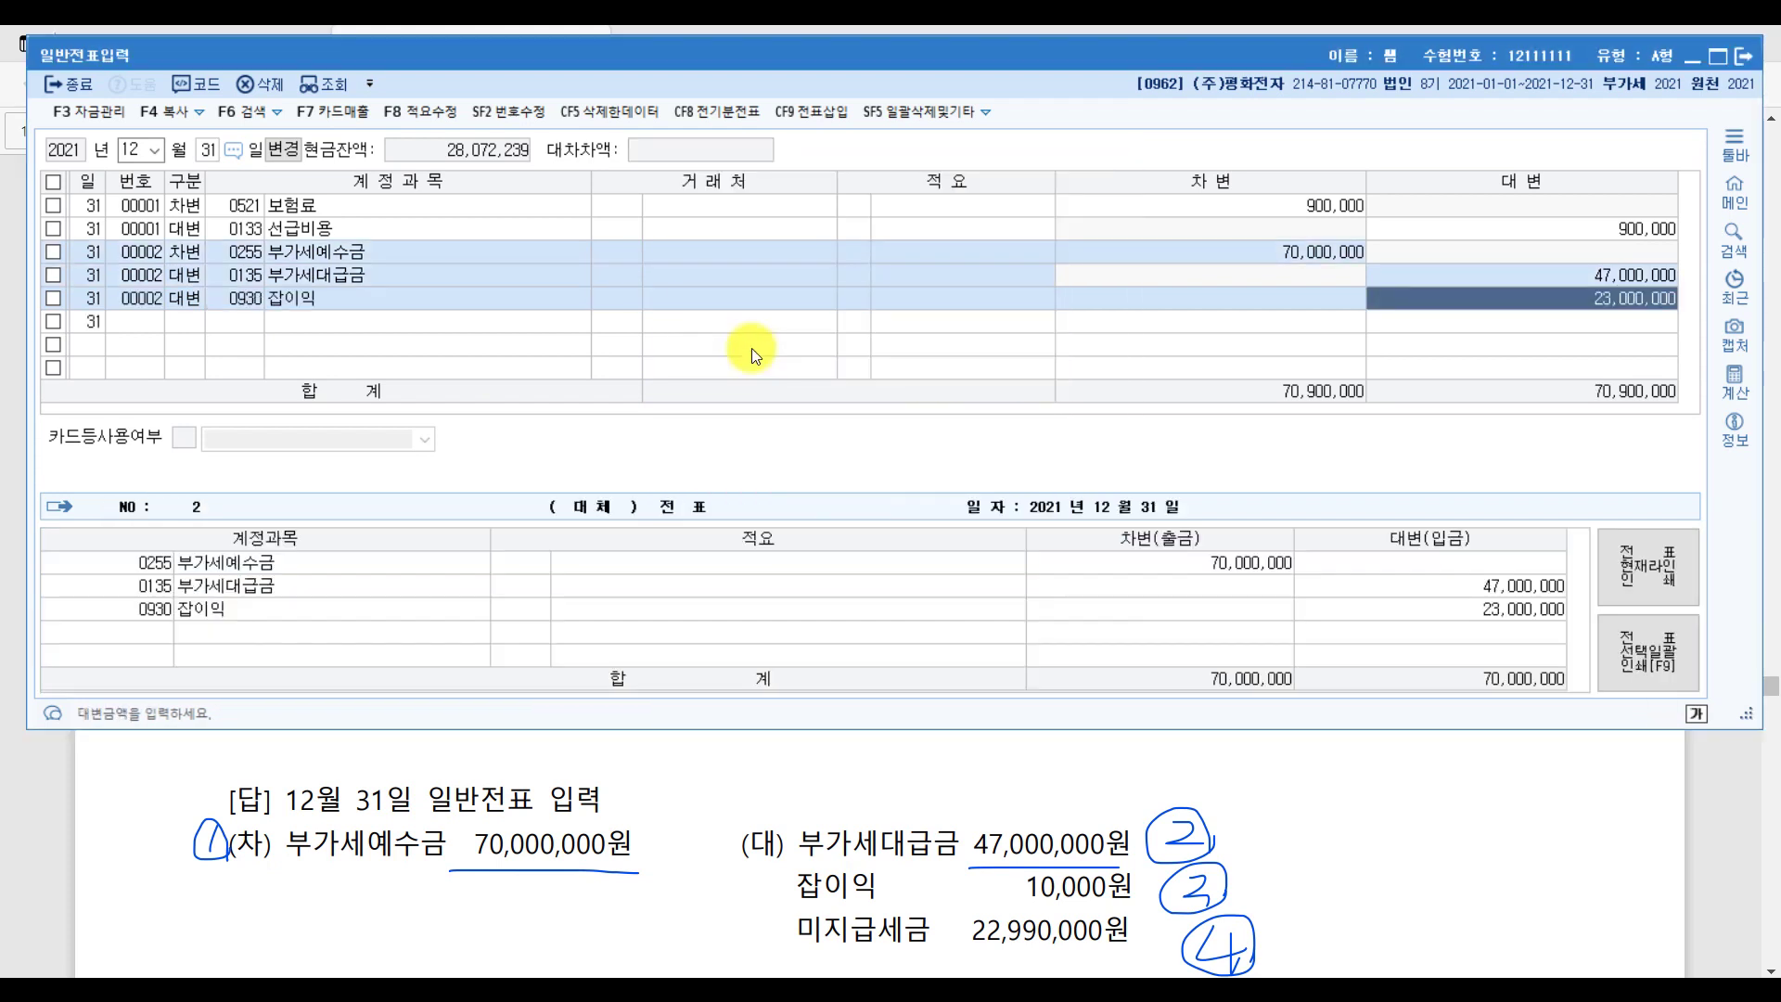
type("10,000")
key("Return")
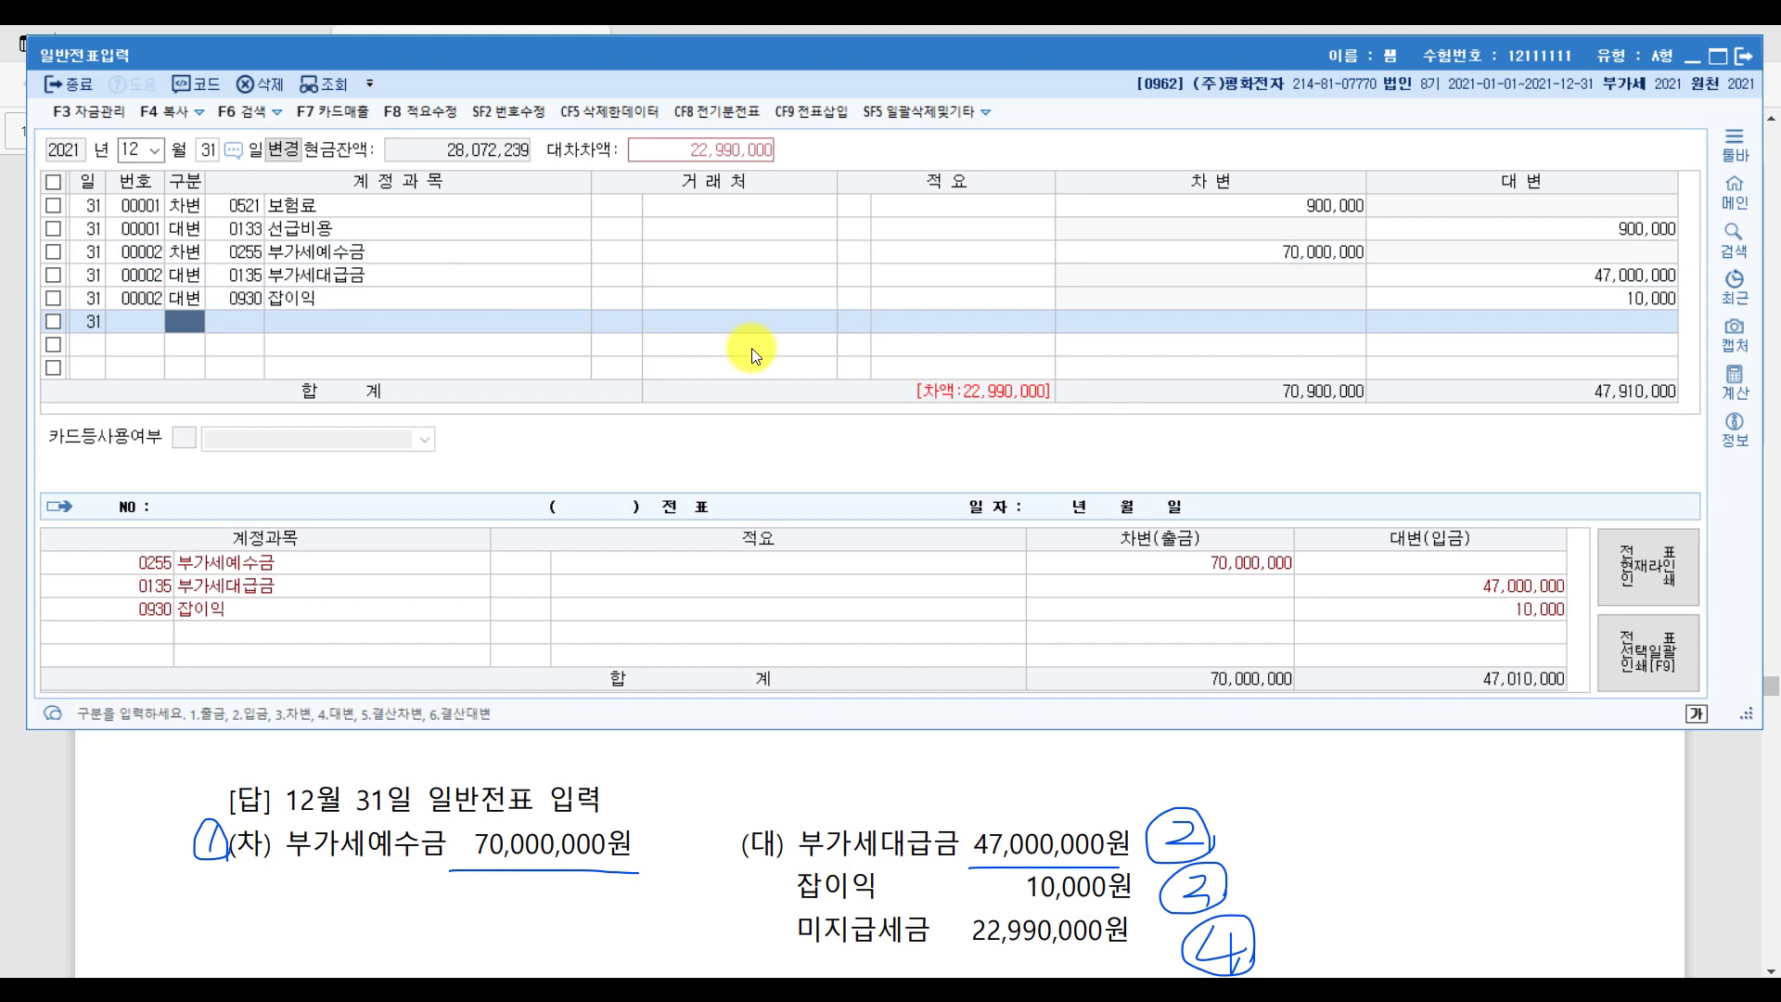
Complete the December 31 voucher with a credit line for 미지급세금 covering the remaining 22,990,000
type("4")
key("Return")
type("미지금")
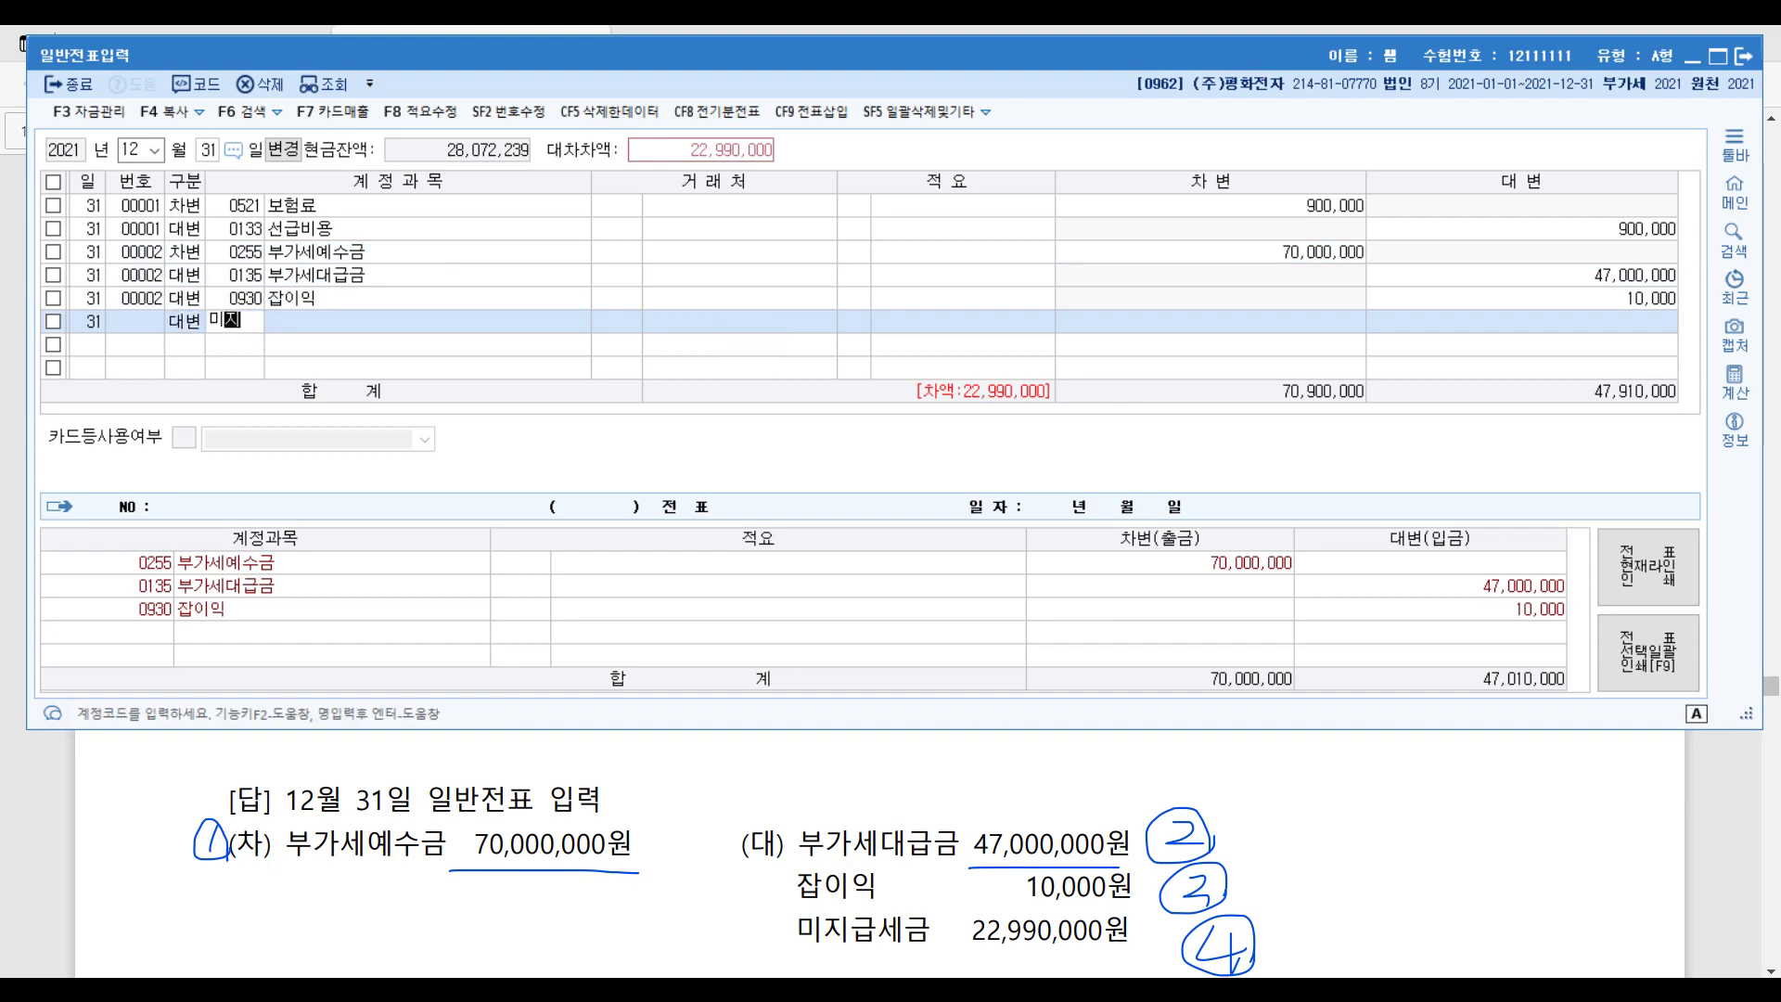
key("Return")
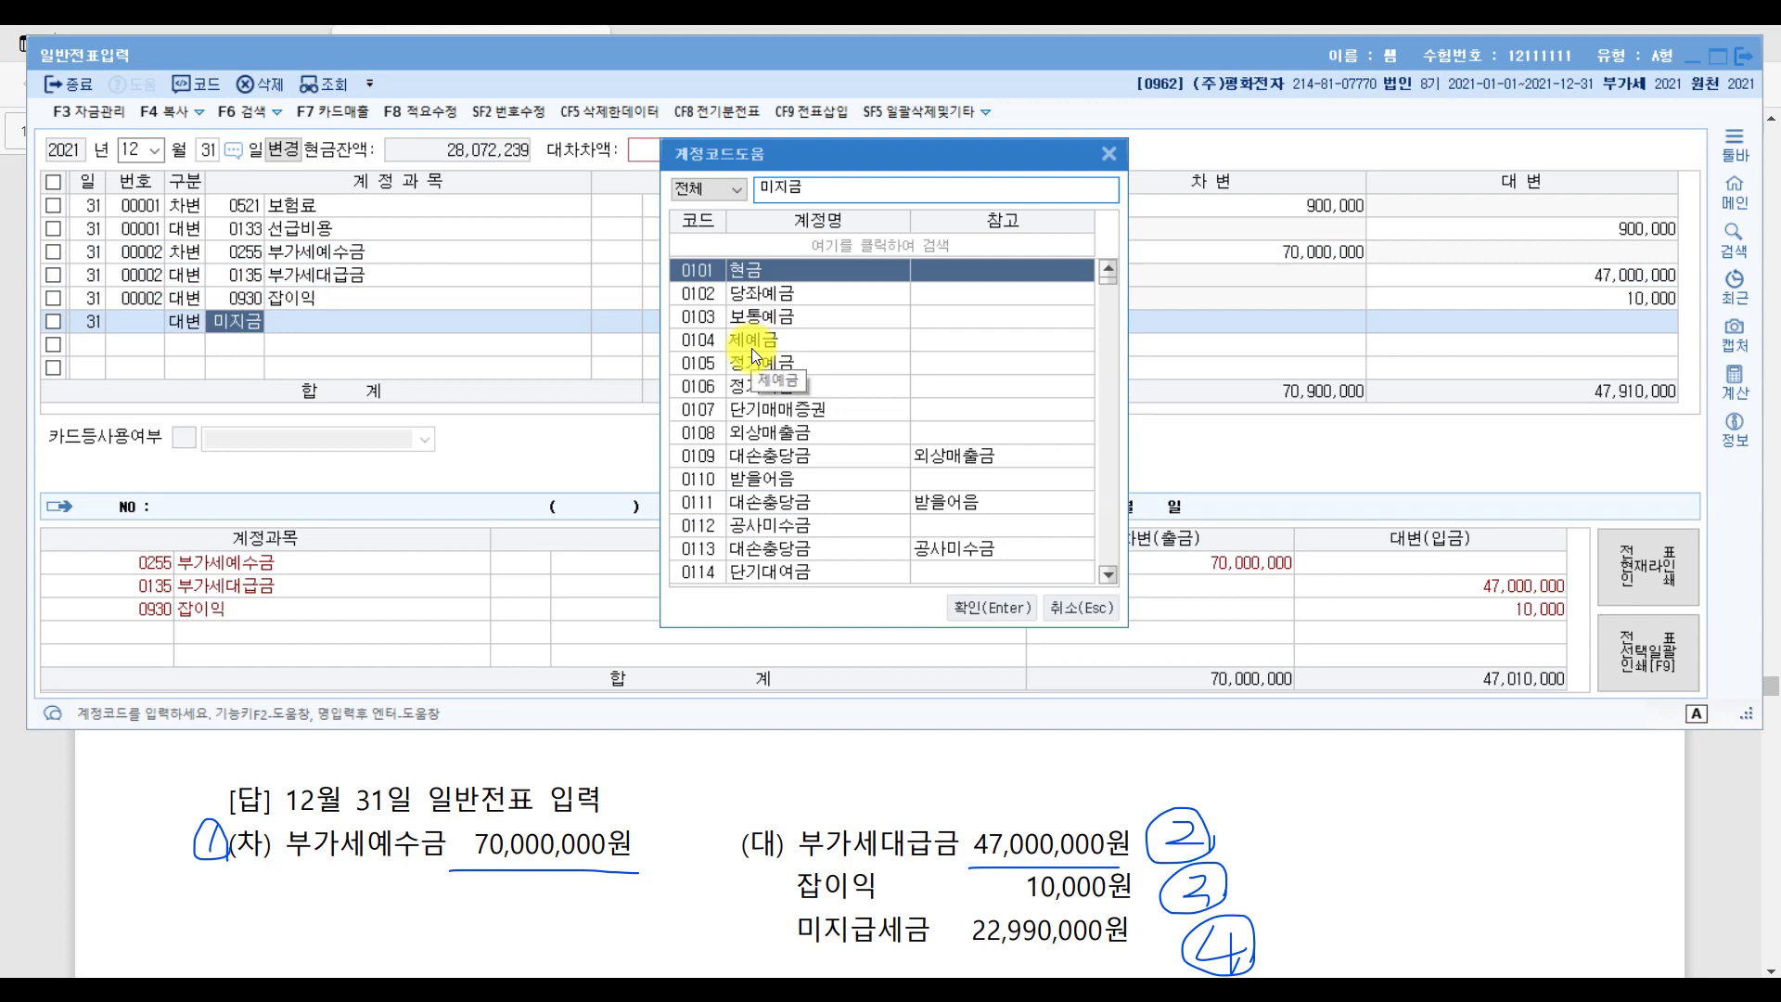
key("BackSpace")
type("ㄱㅡㅂ")
key("Down")
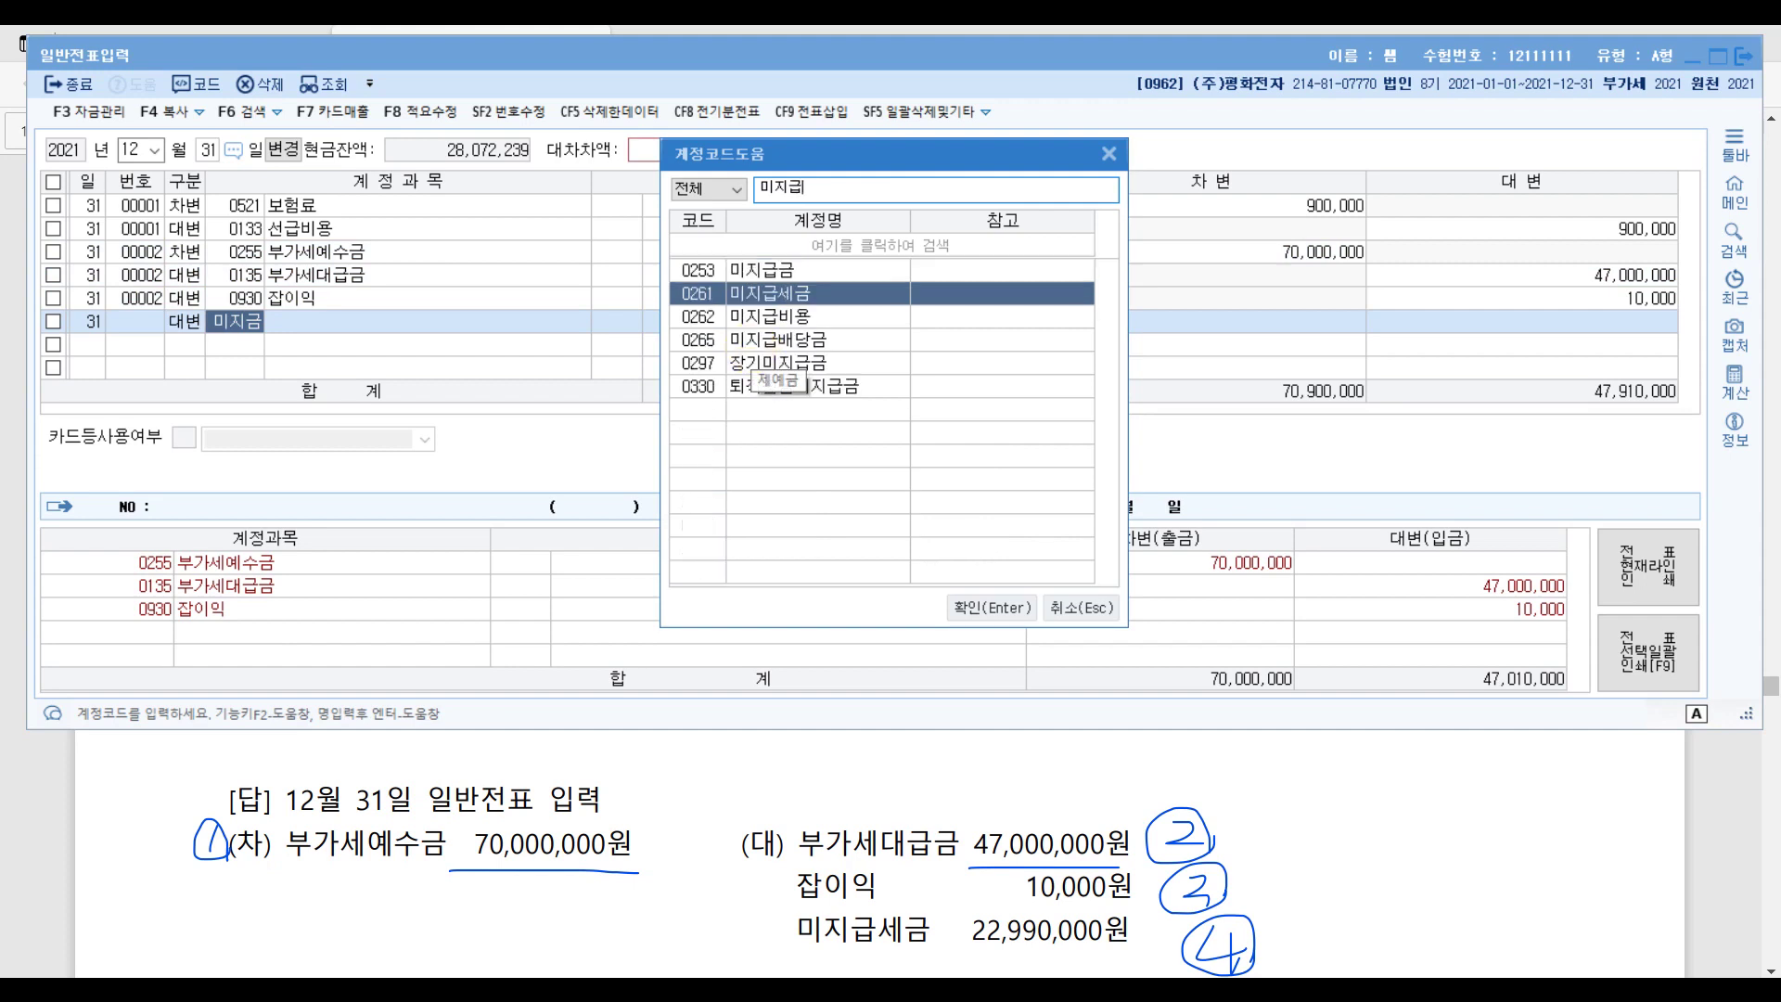
key("Return")
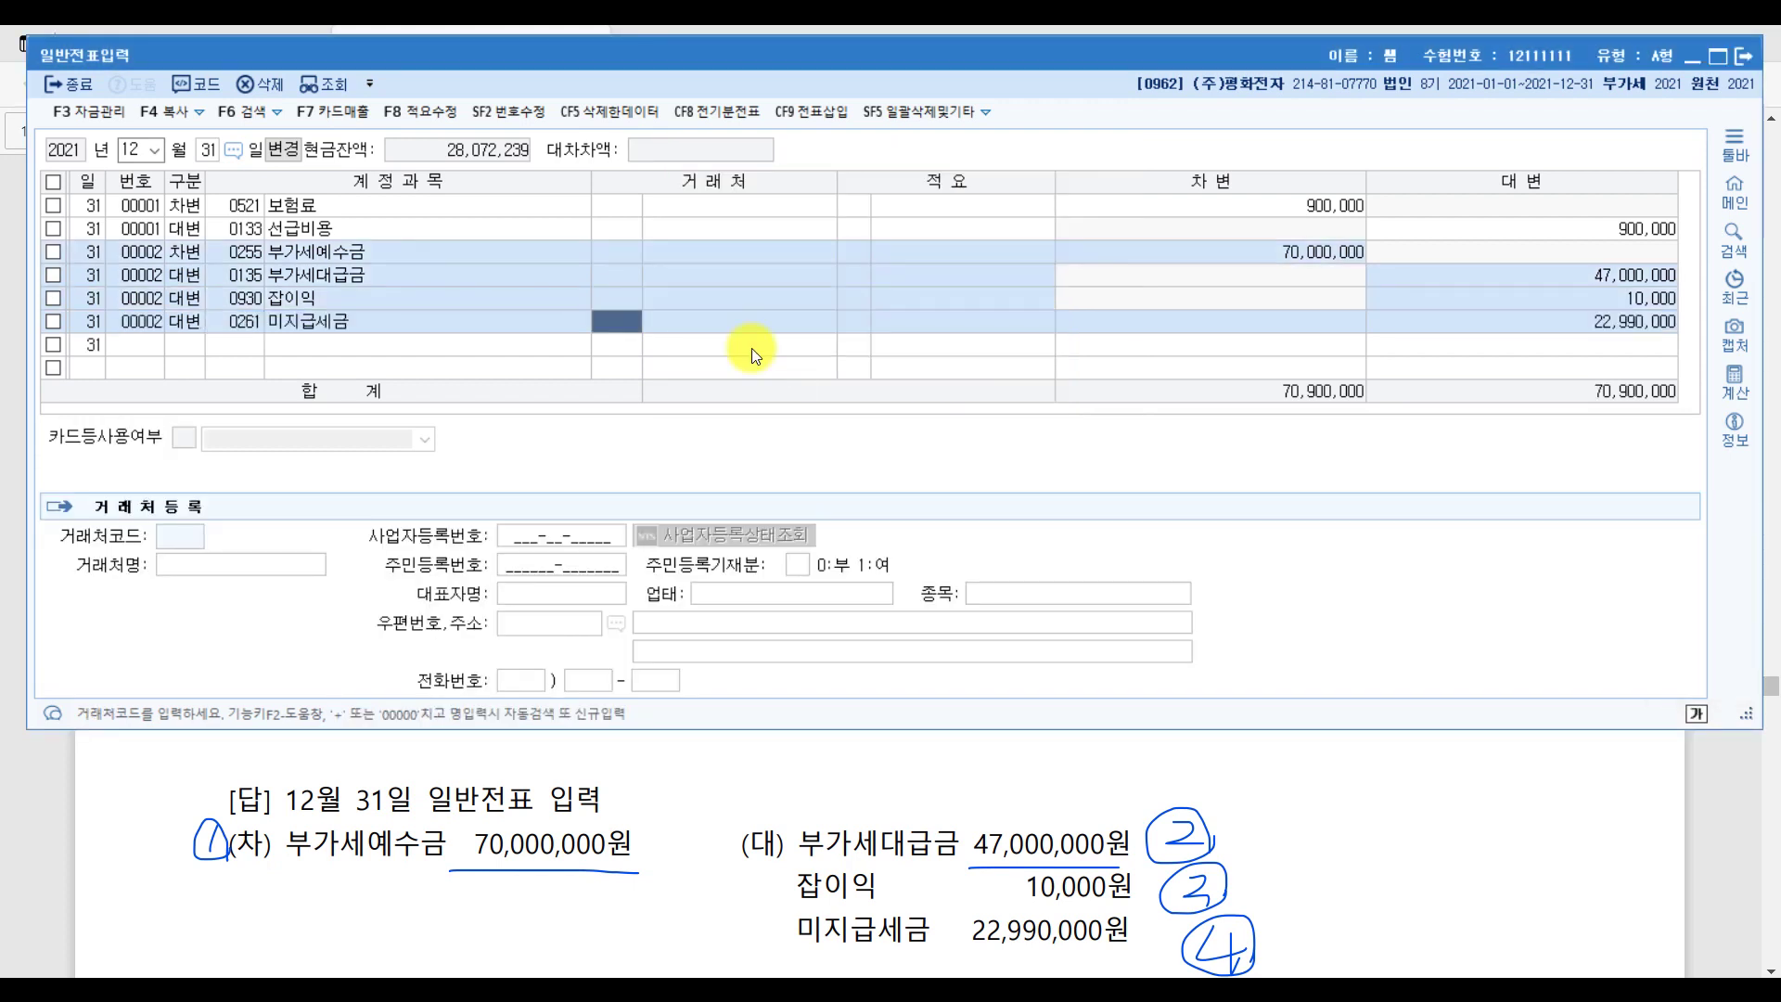
left_click(1524, 326)
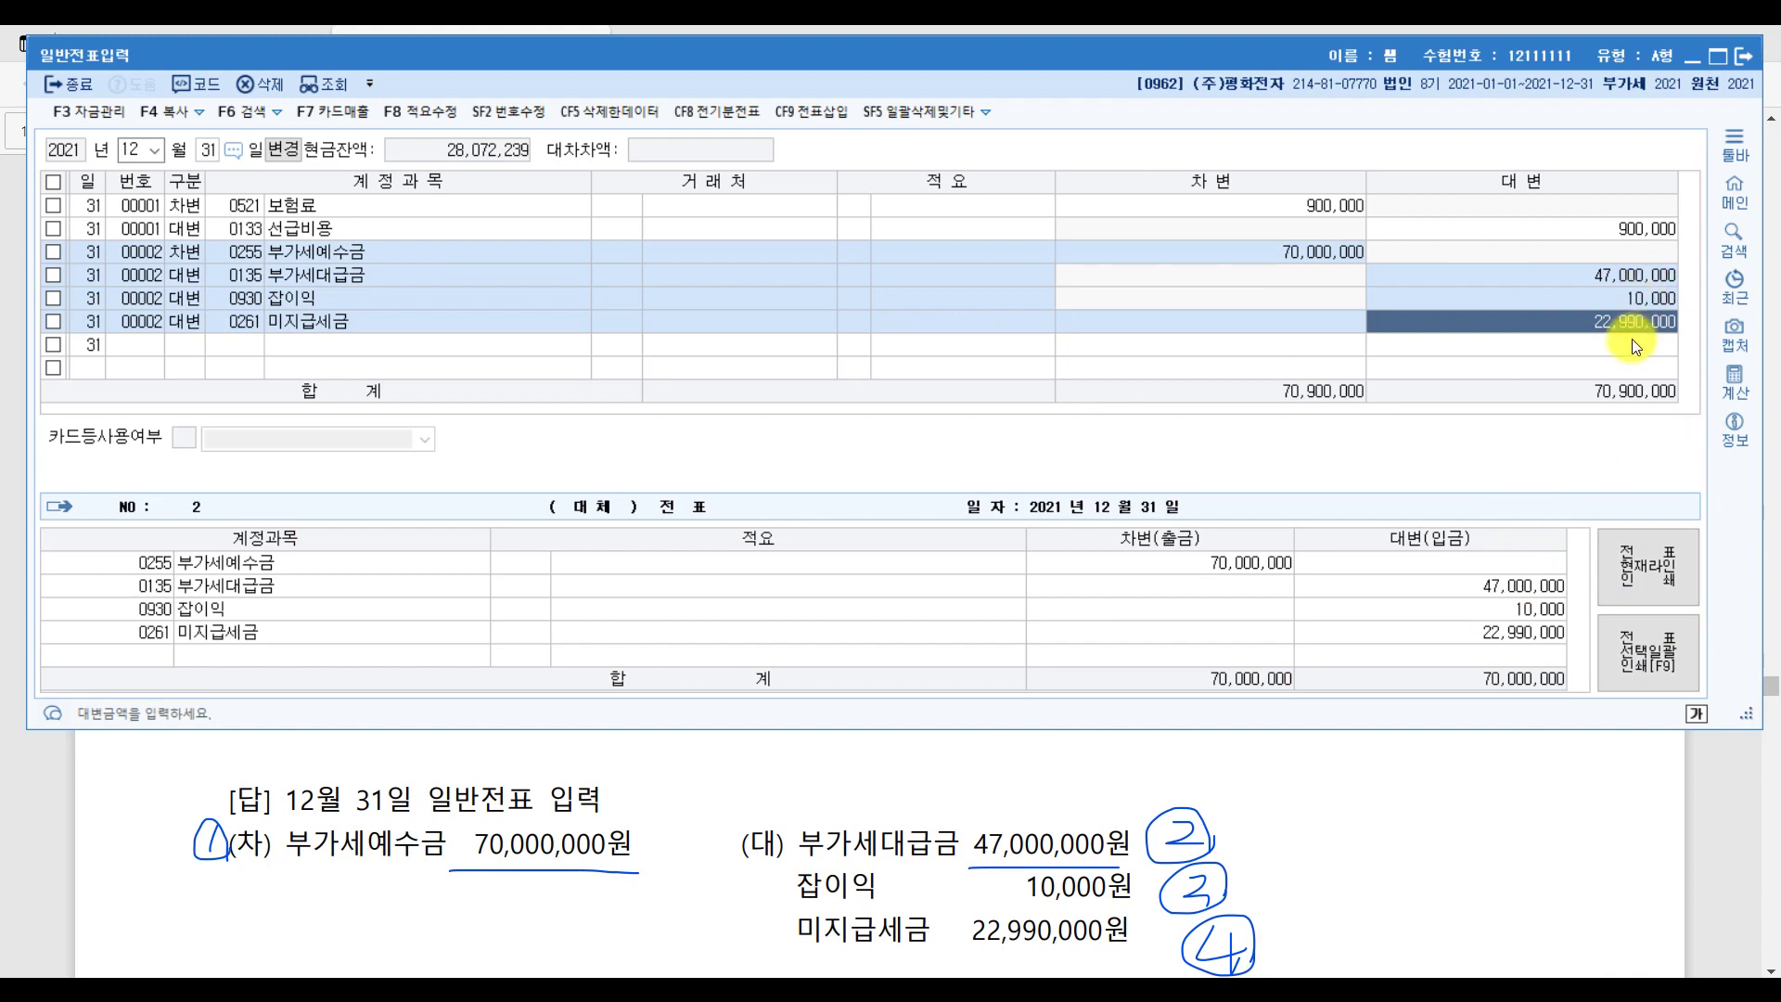
Return to the answer PDF and undo the pen marks under 상표권(무형자산) and around 상각하기 in question [4]
left_click(1738, 827)
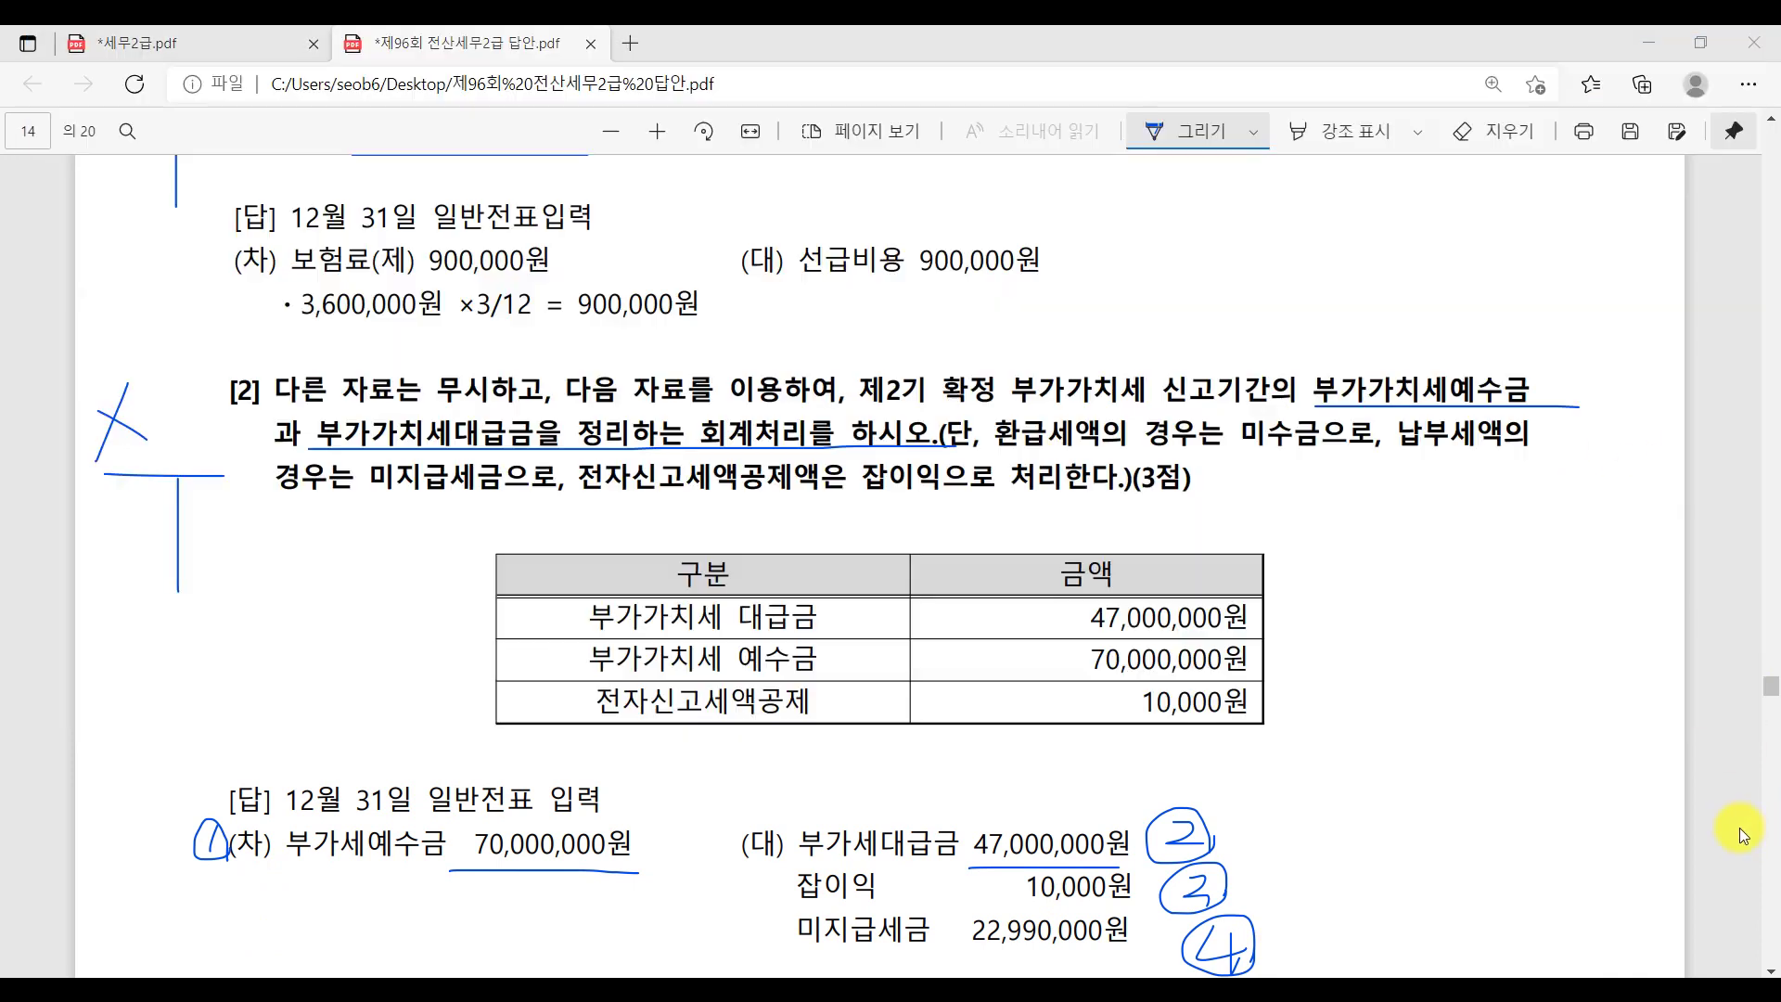
scroll(844, 700, "down", 10)
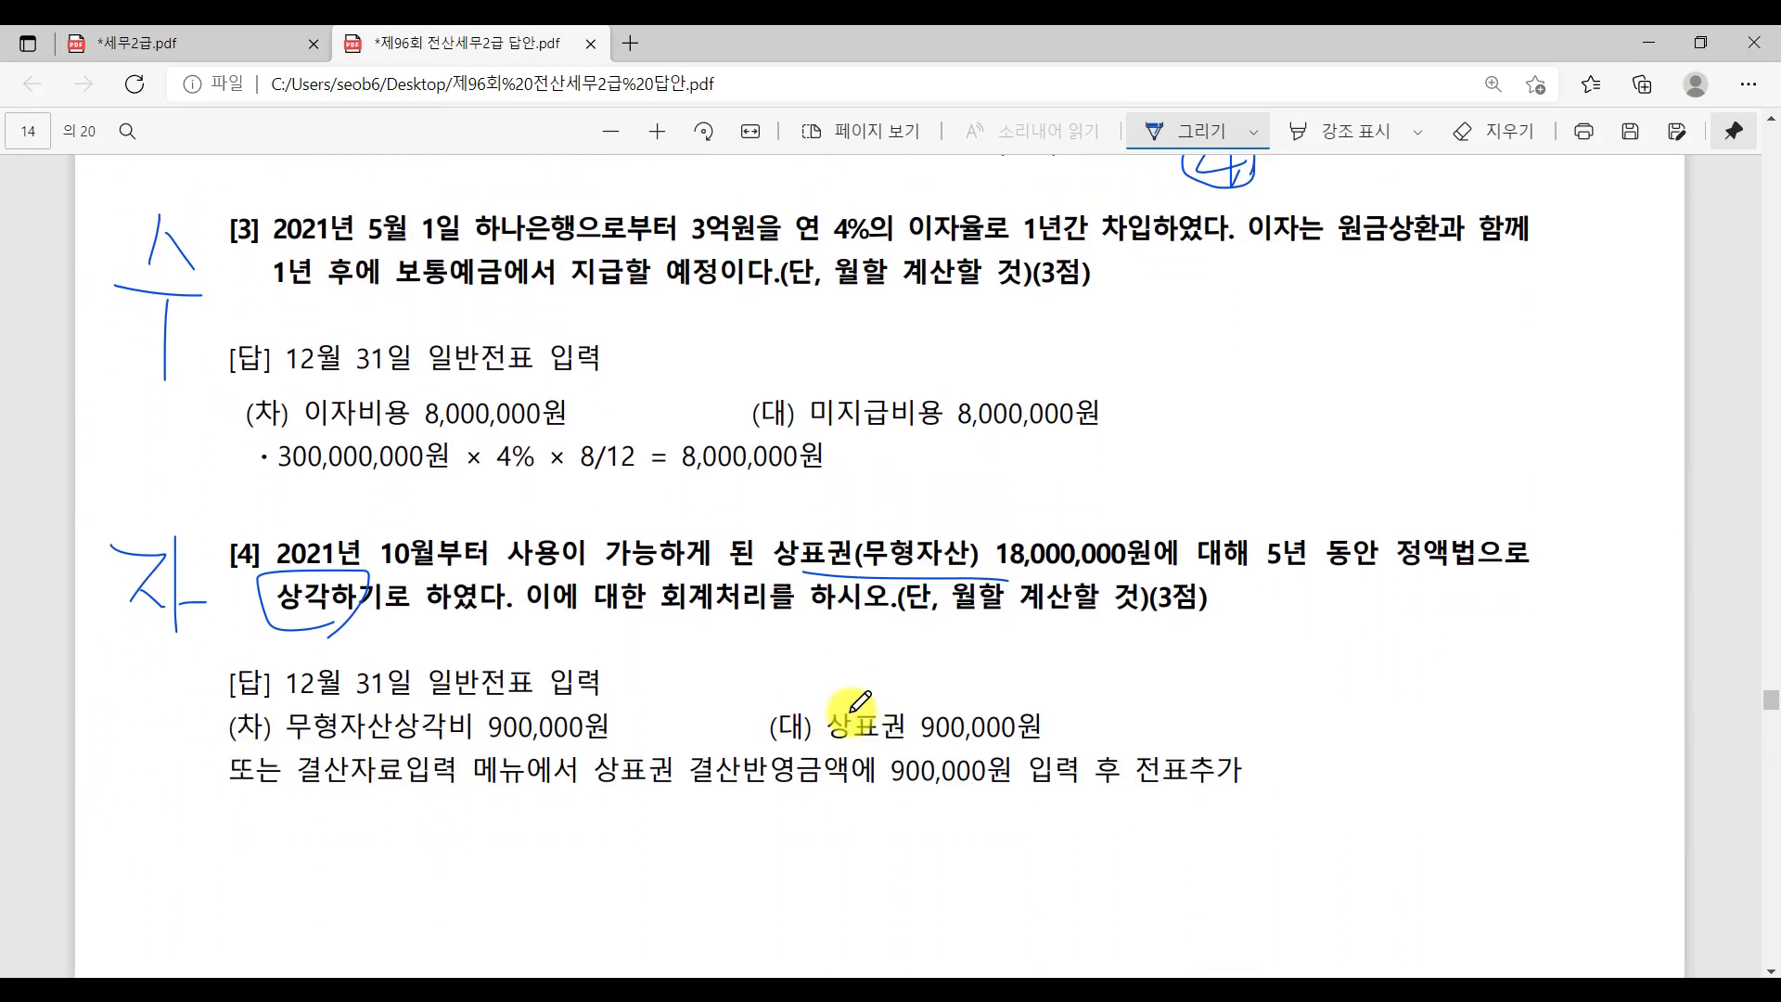
key("ctrl+z")
key("ctrl+z")
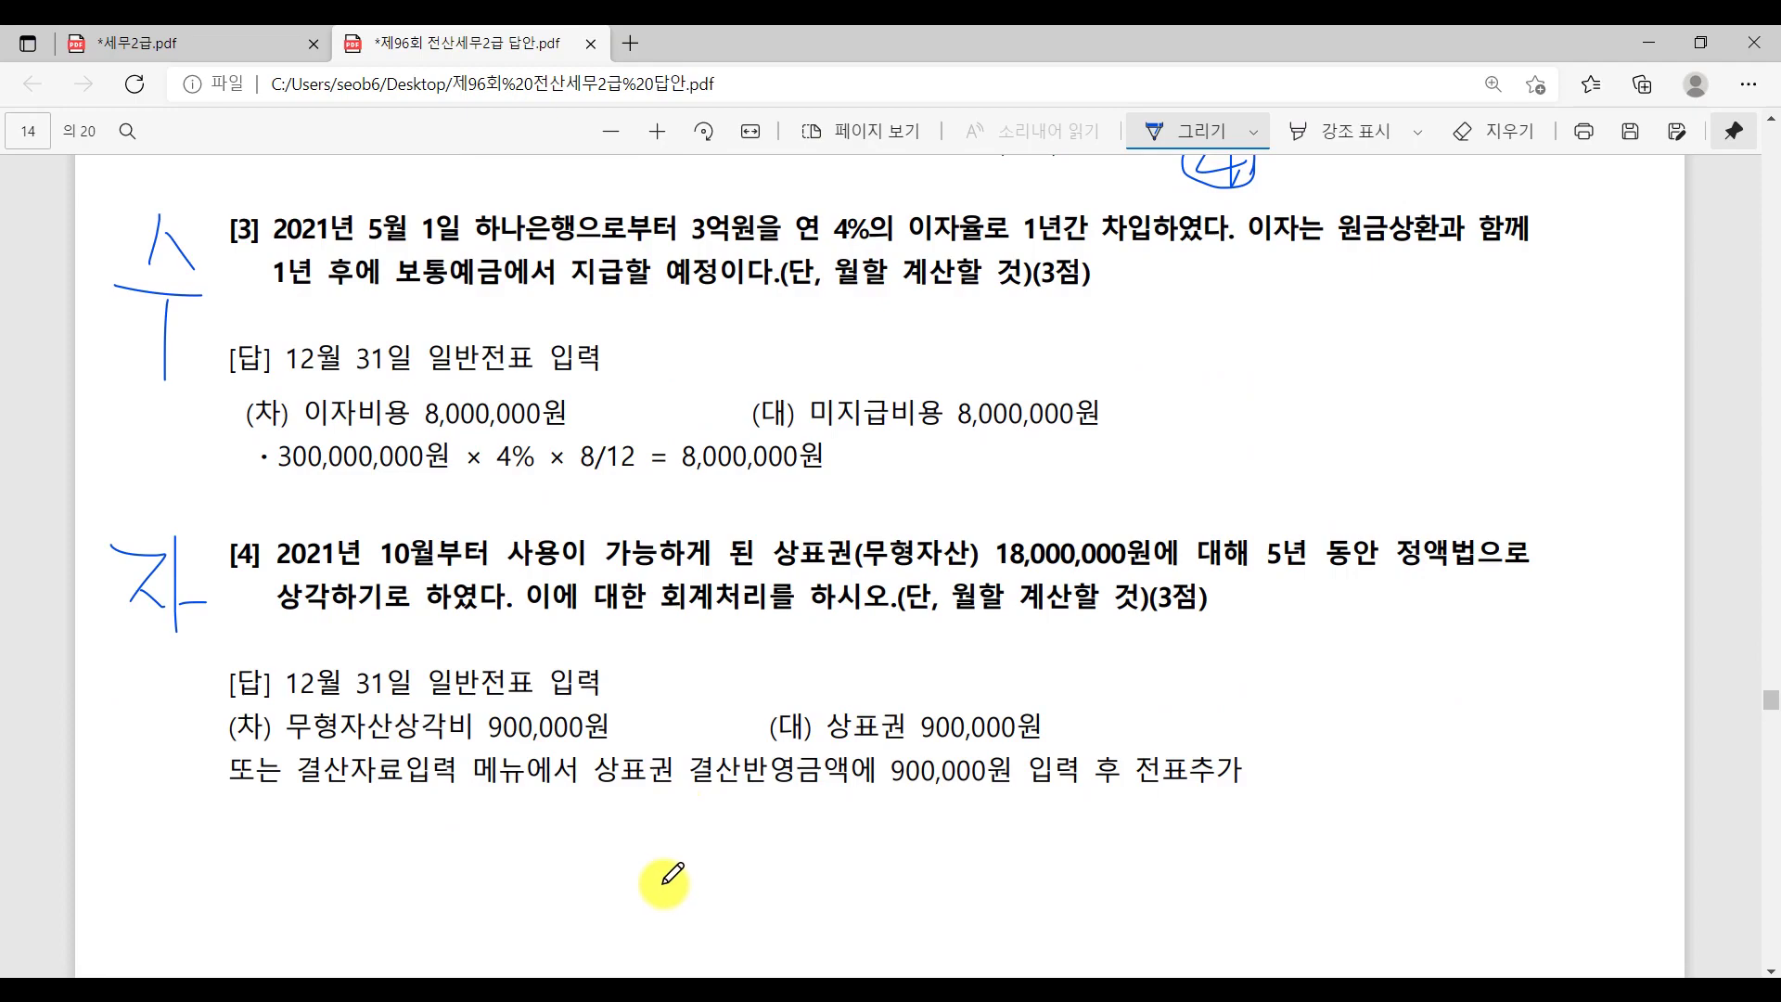
Switch to Paint, underline 5월 1일 in question [3], and replace the mark by restoring the note "300,000,000 x 4% = 12,000,000 -> 1년의 이자"
key("alt+Tab")
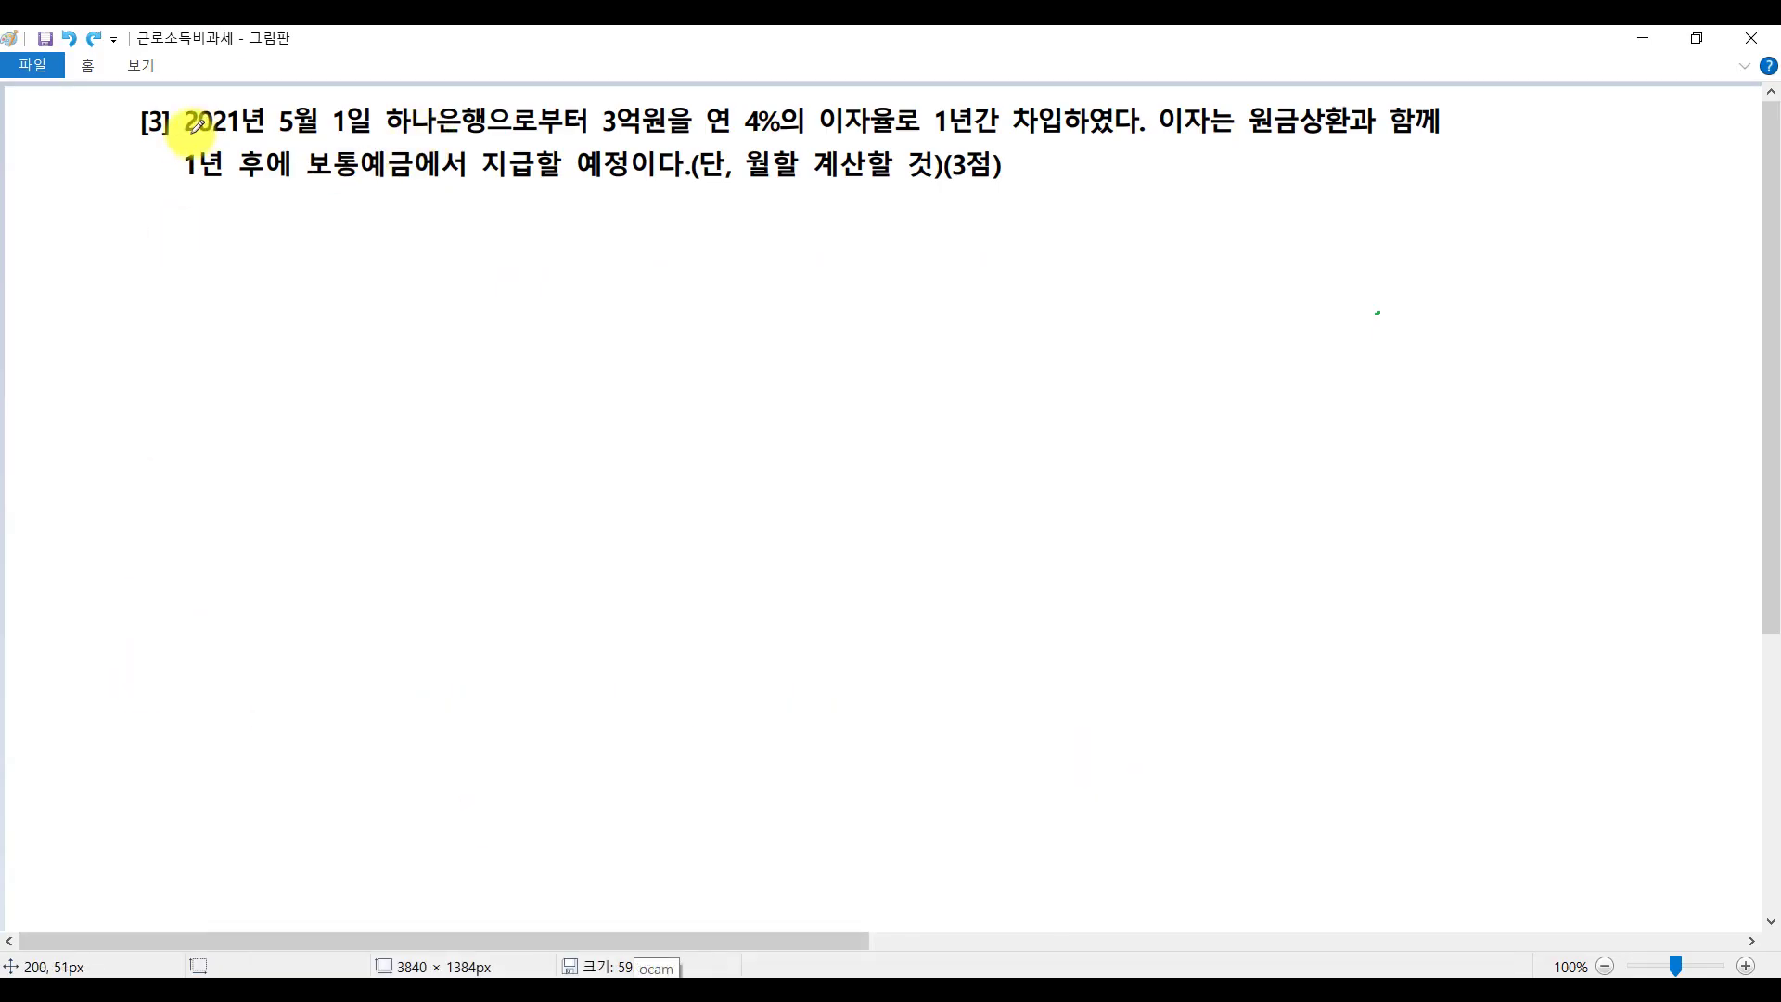
left_click_drag(277, 140, 388, 140)
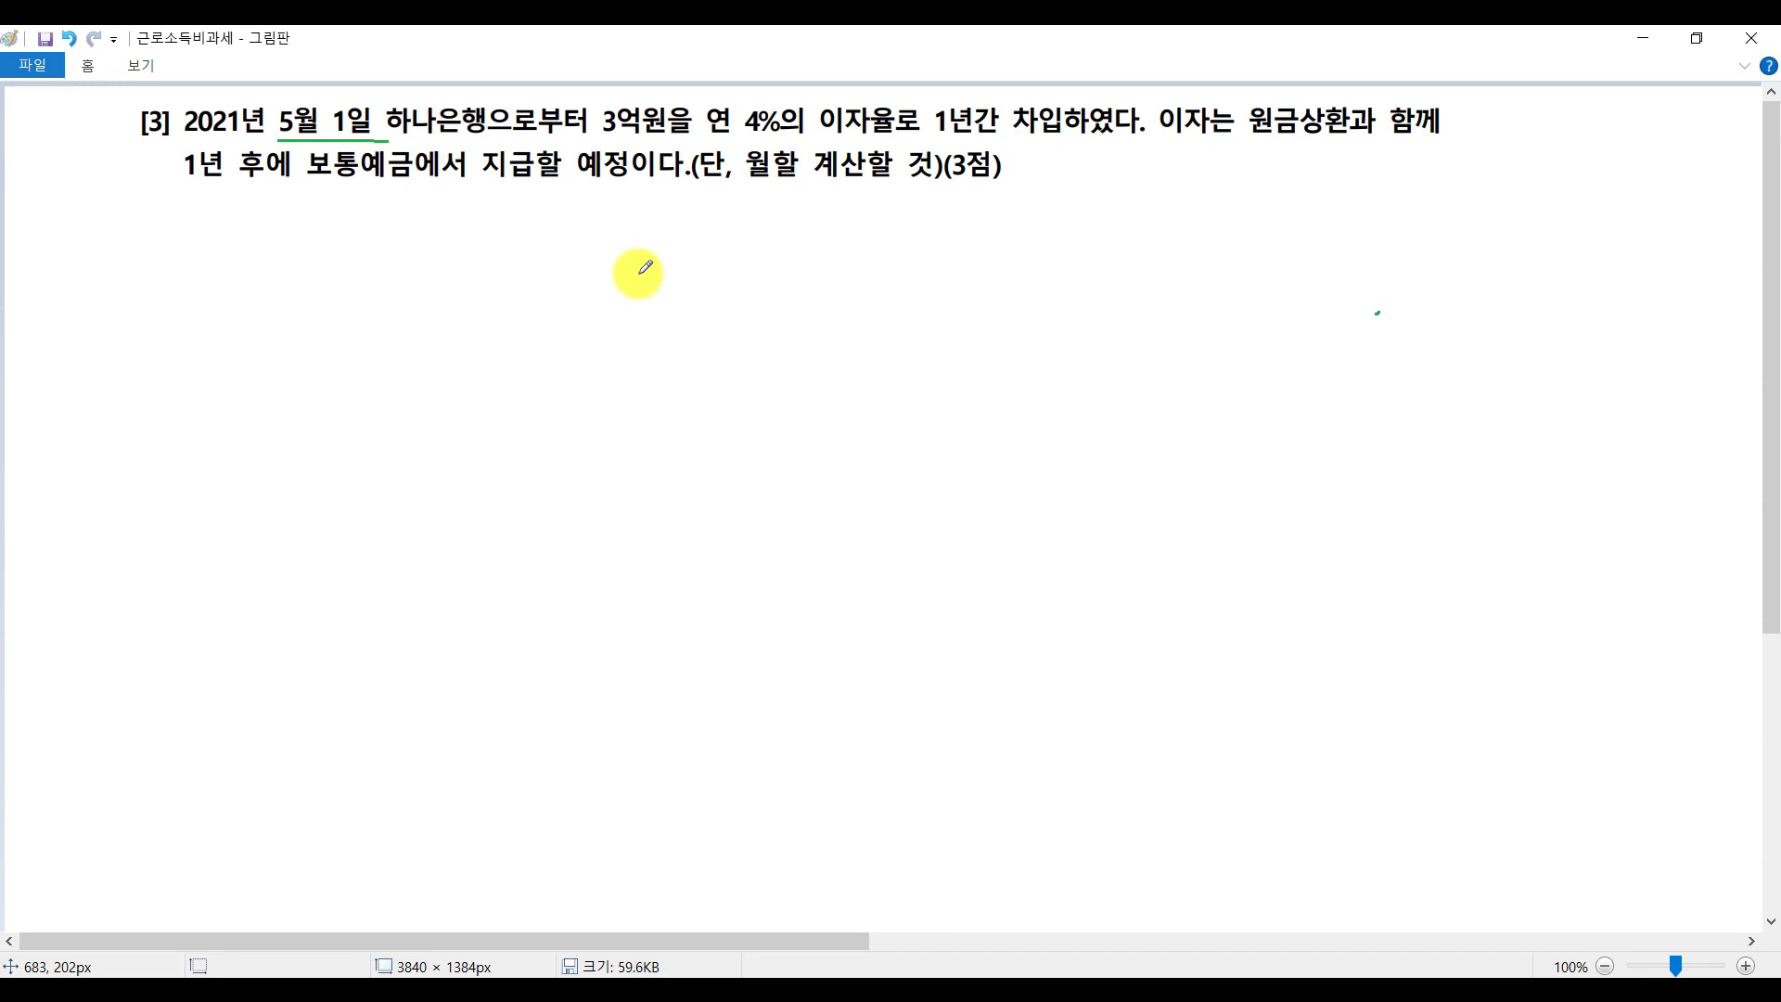
key("ctrl+z")
key("ctrl+z")
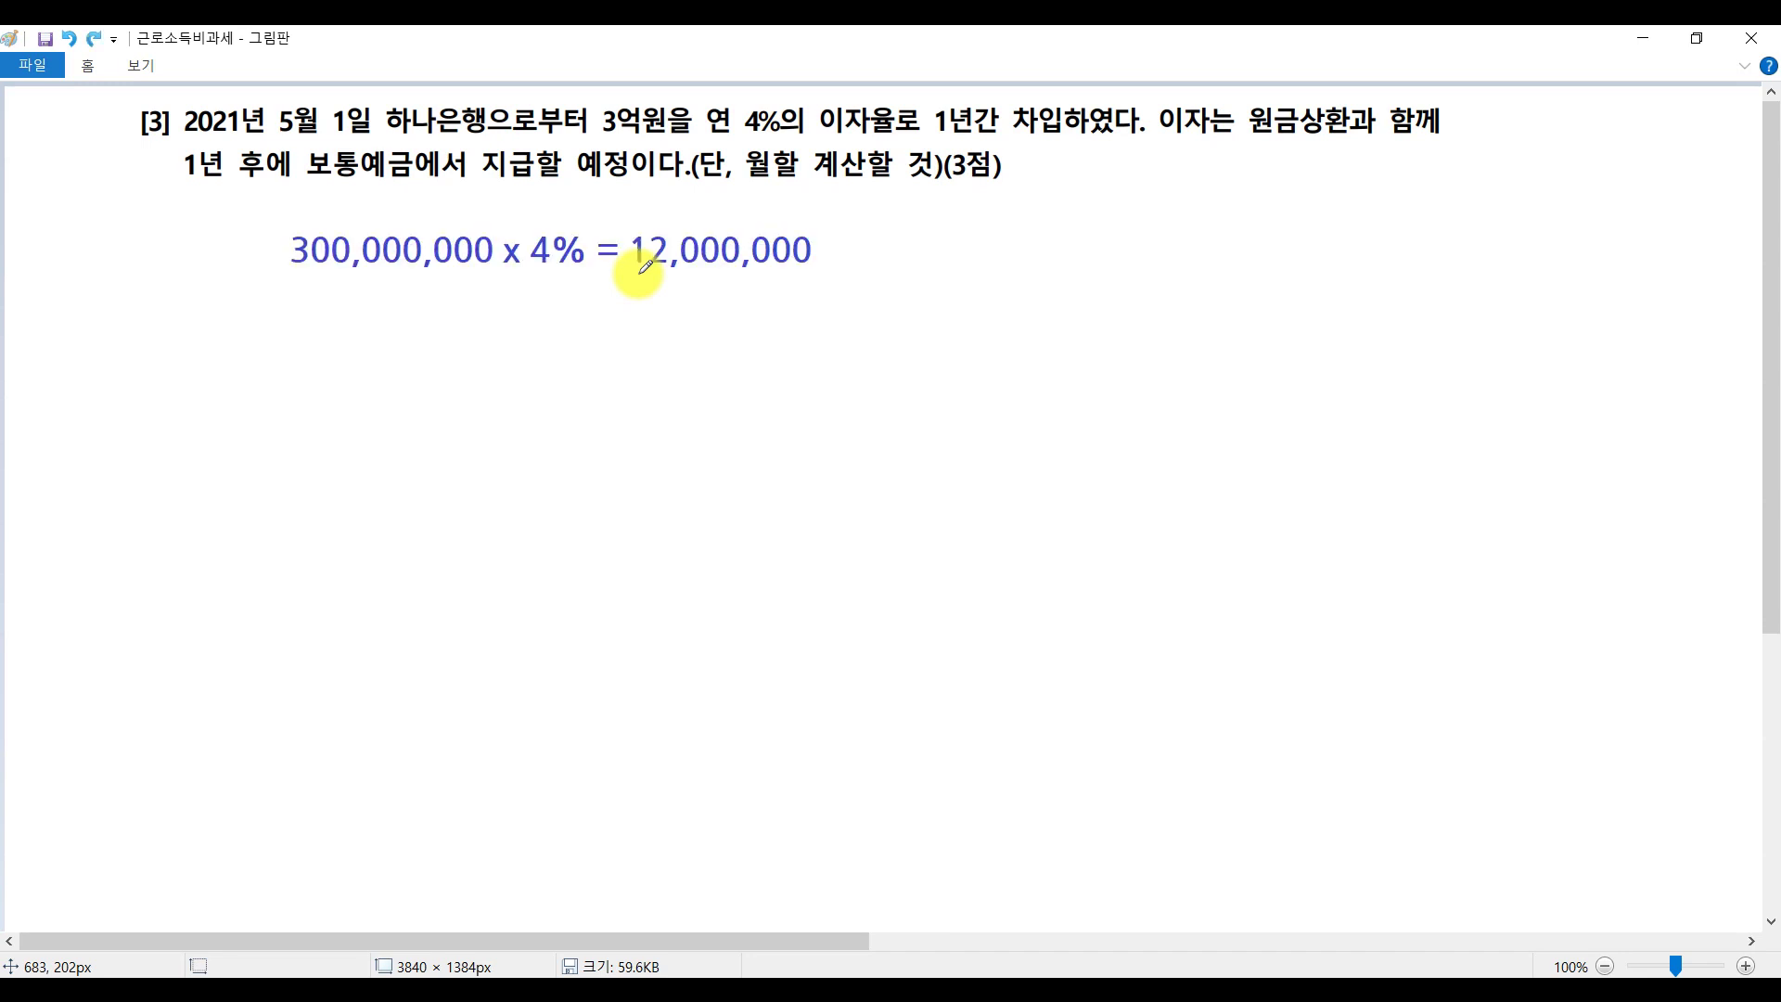
left_click(610, 249)
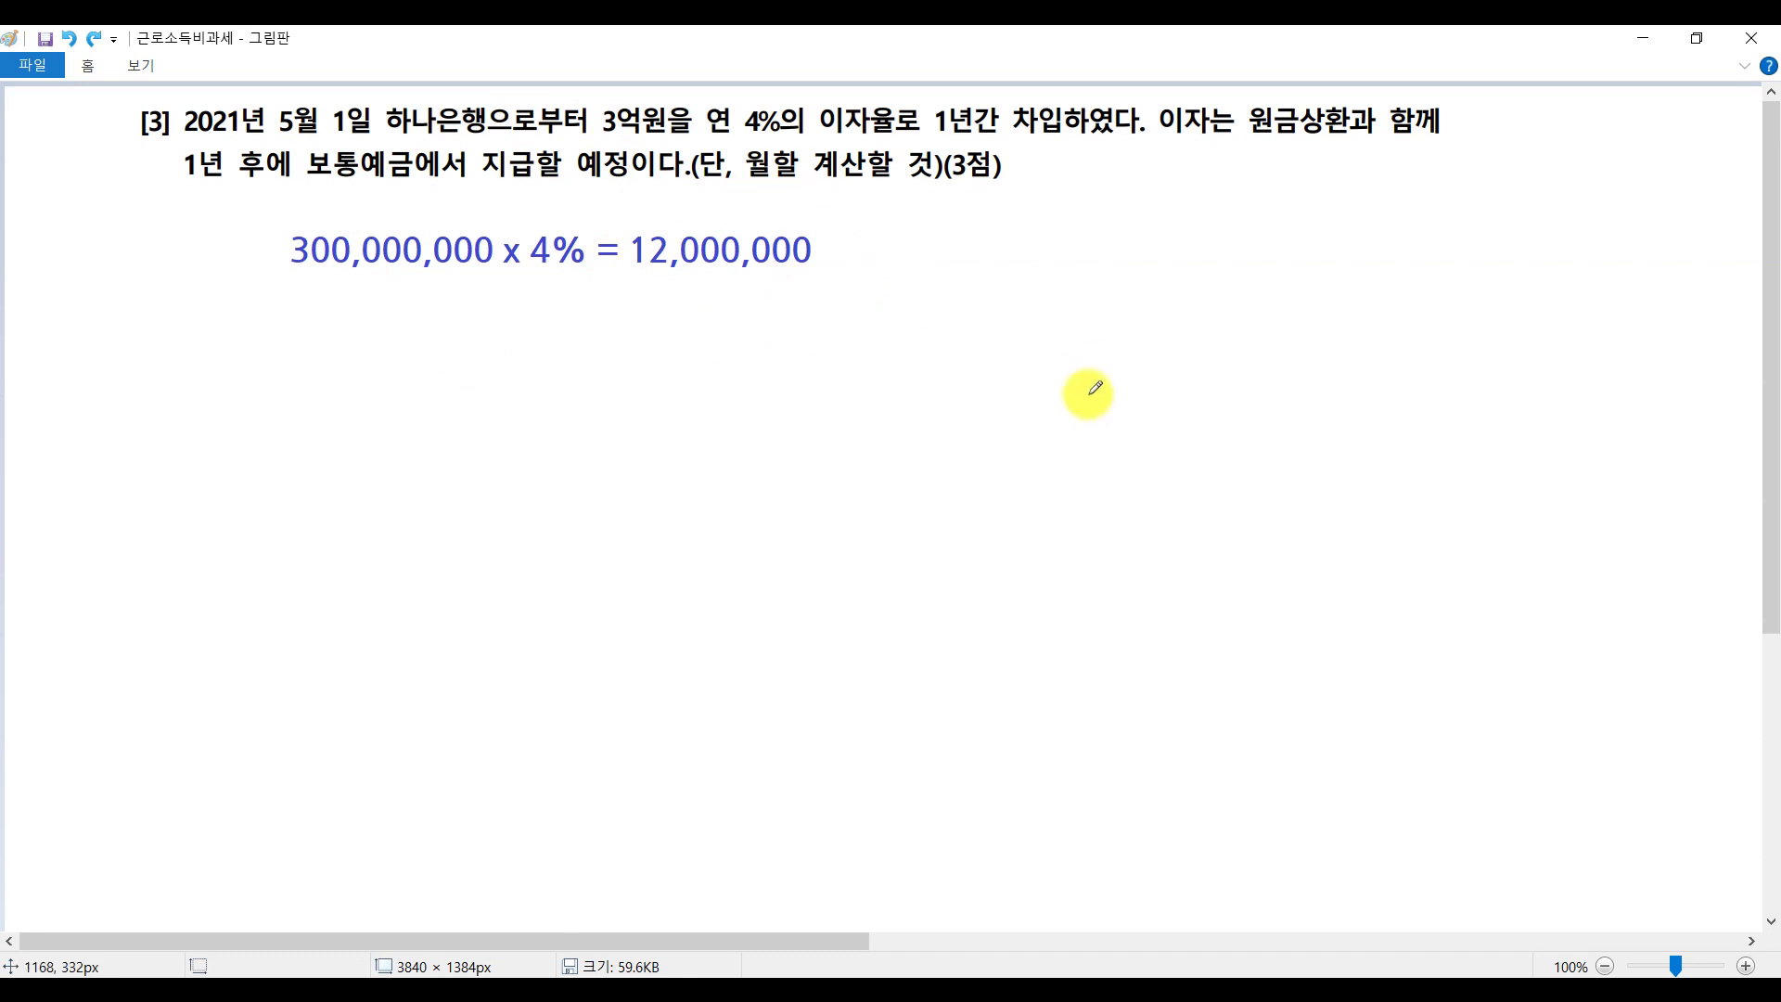
key("ctrl+y")
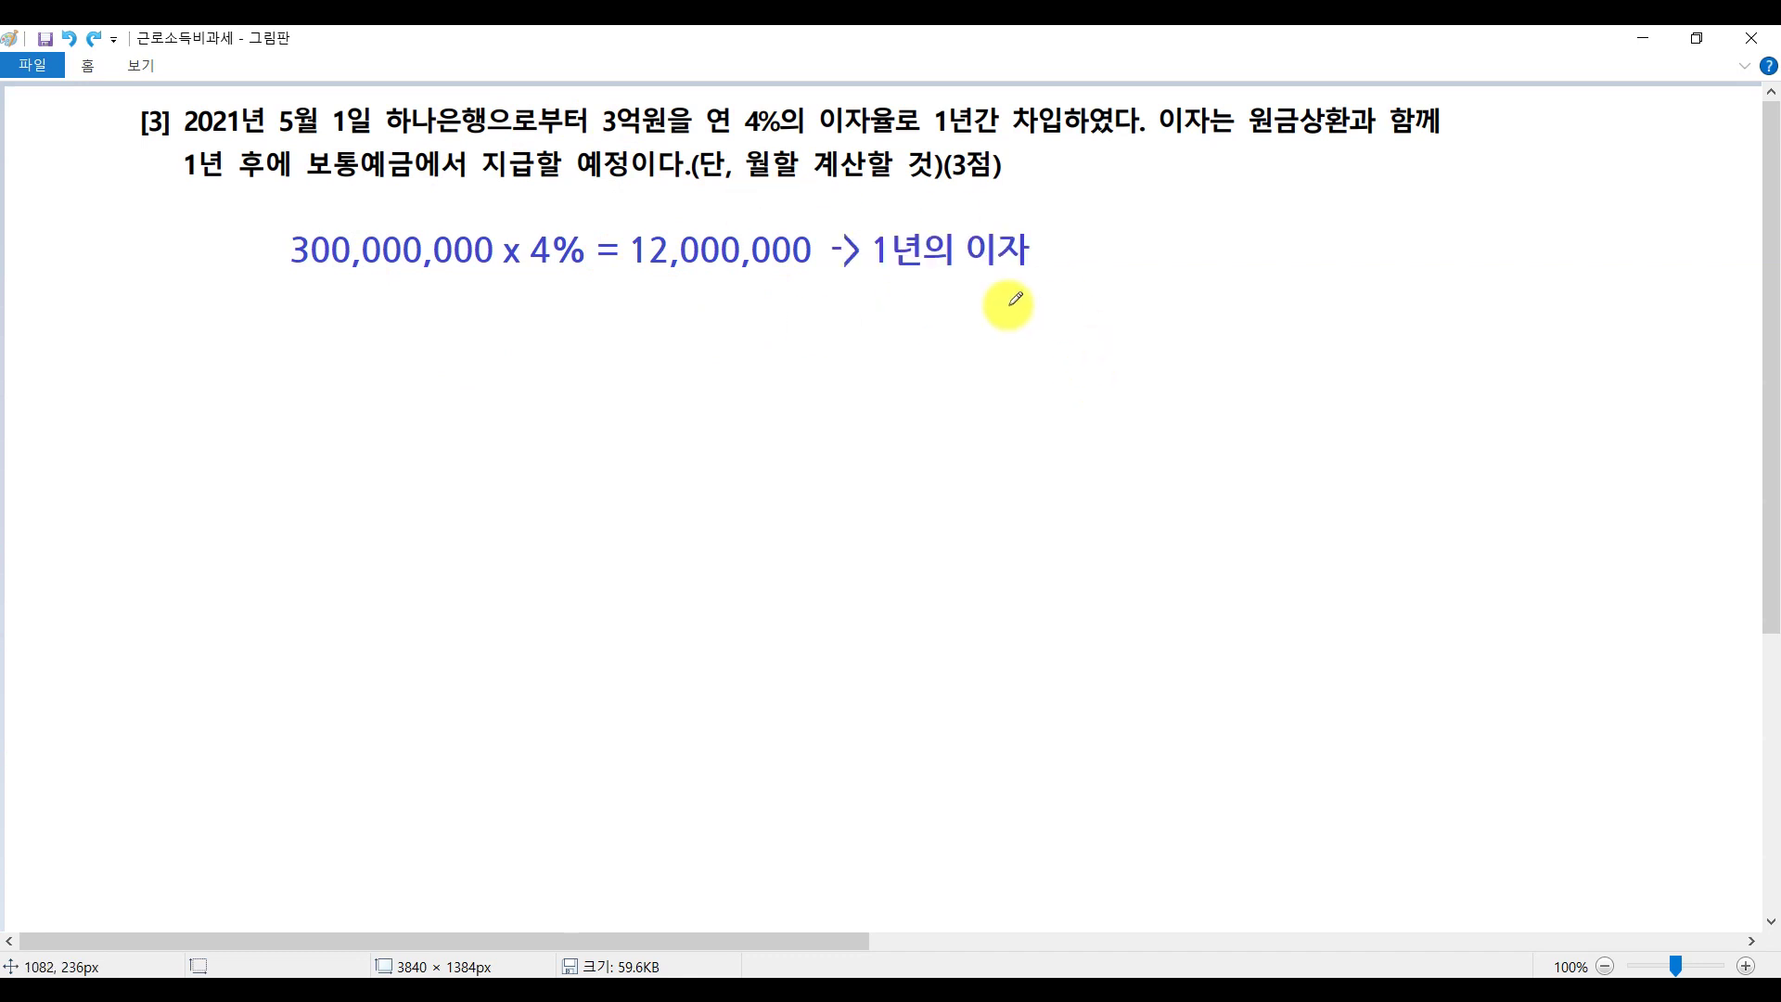
left_click(975, 304)
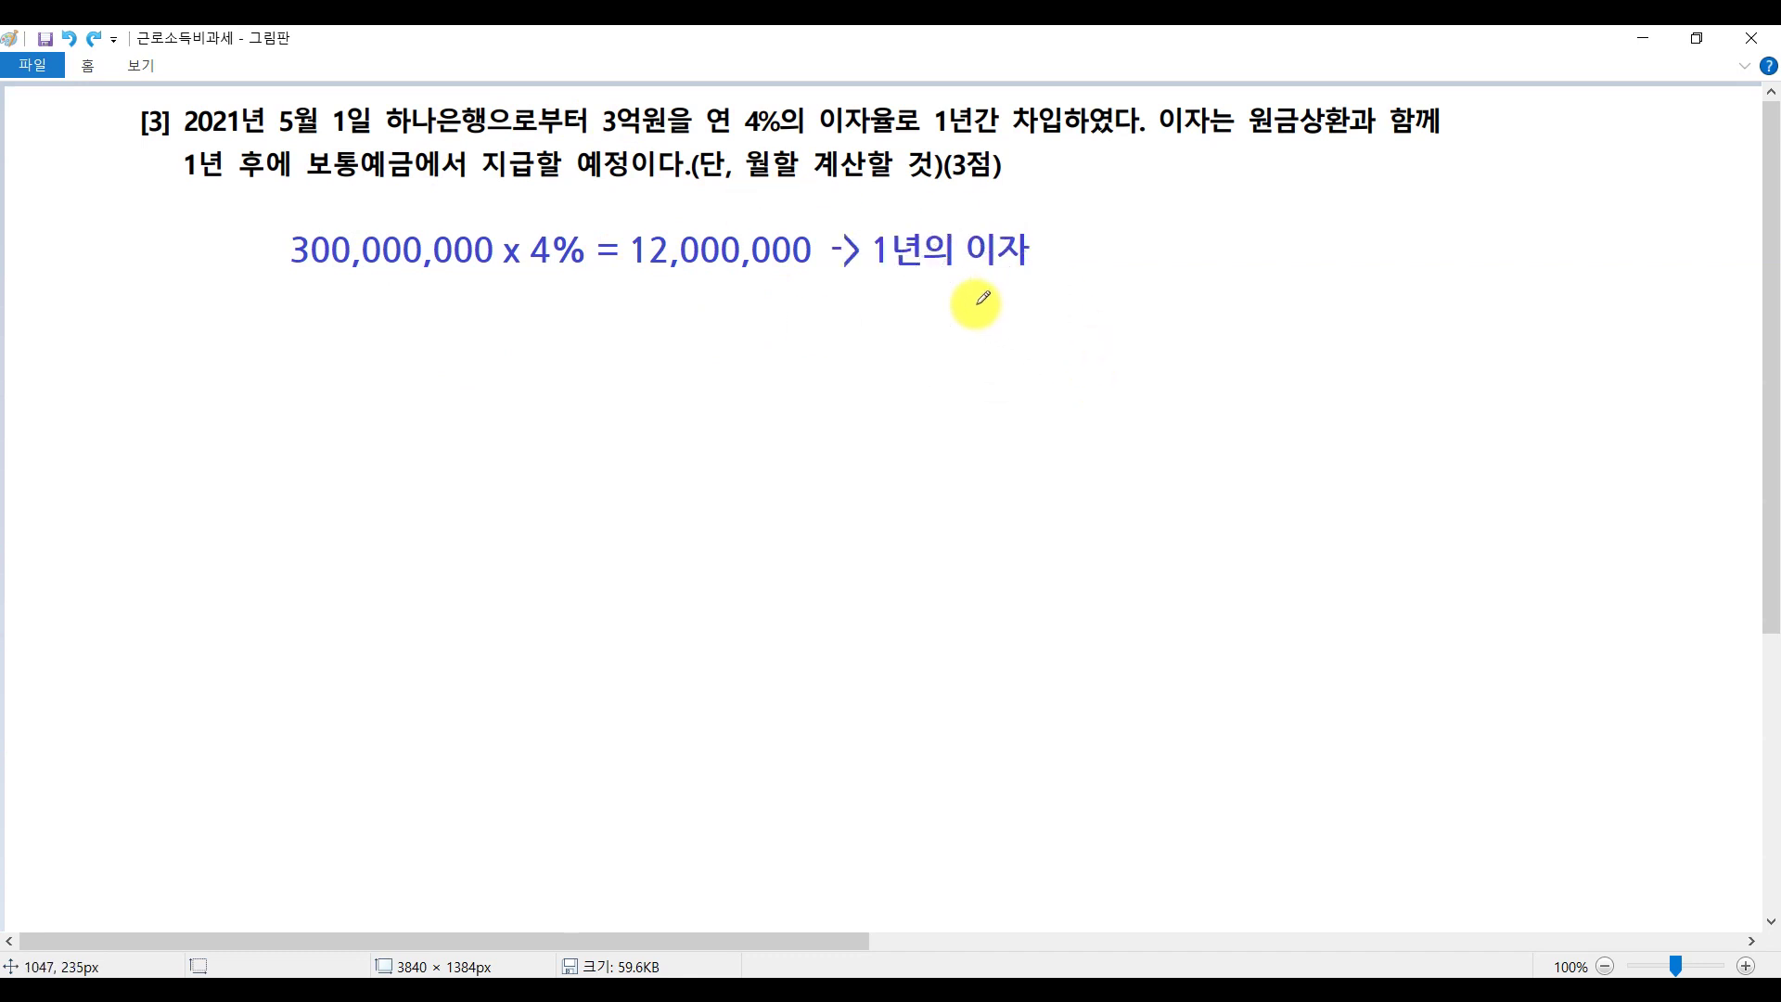